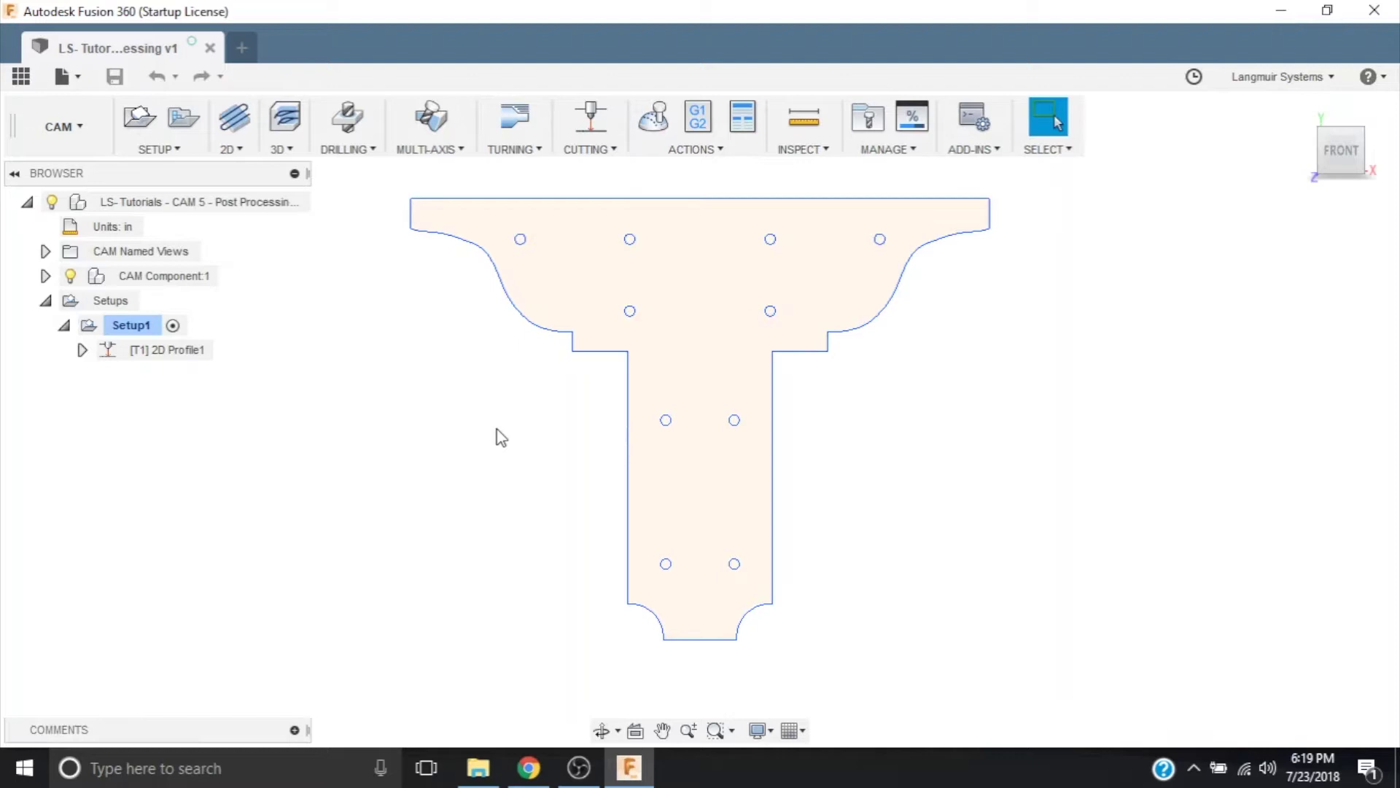
# Switch to Chrome and download the CrossFire Mach3 Fusion 360 Post from the Langmuir Systems downloads page.
pyautogui.click(182, 358)
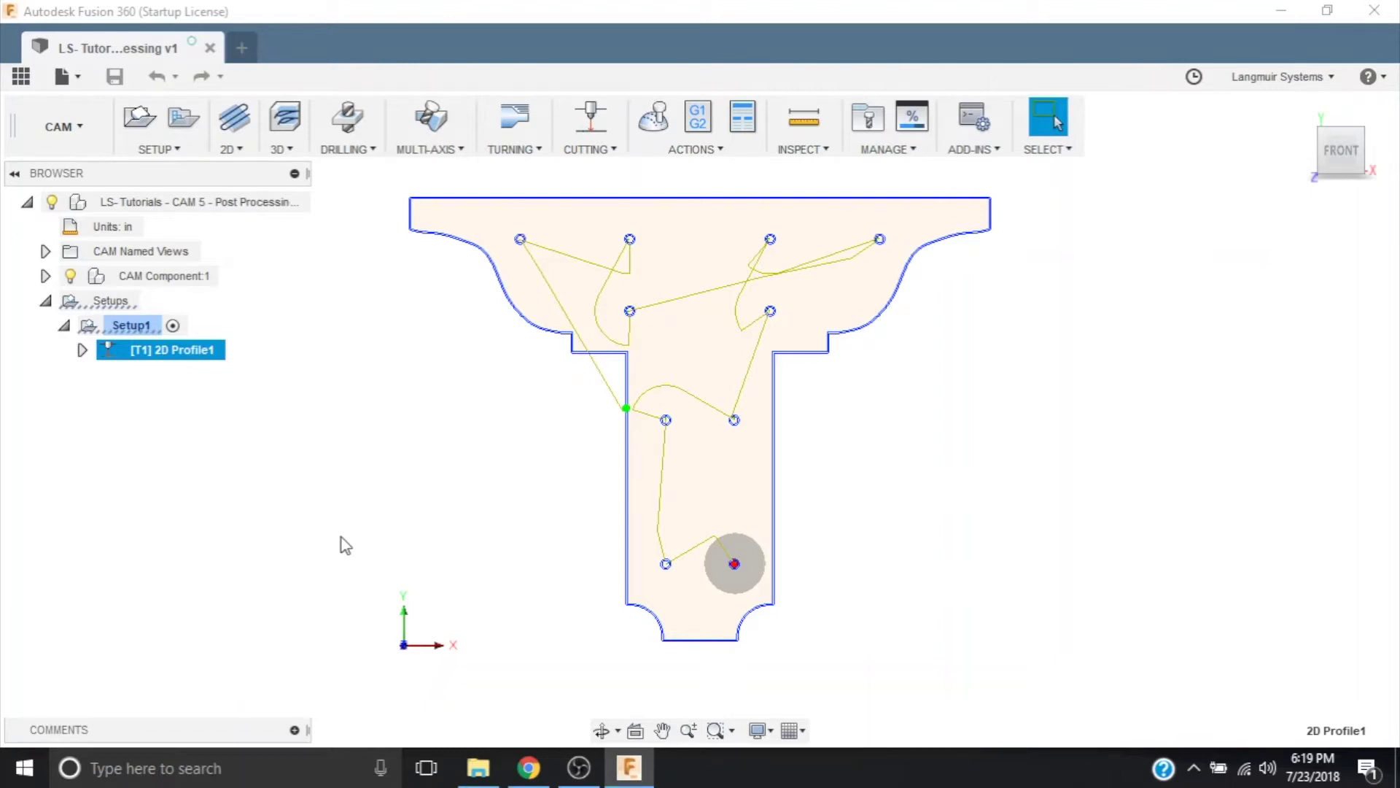
pyautogui.click(540, 782)
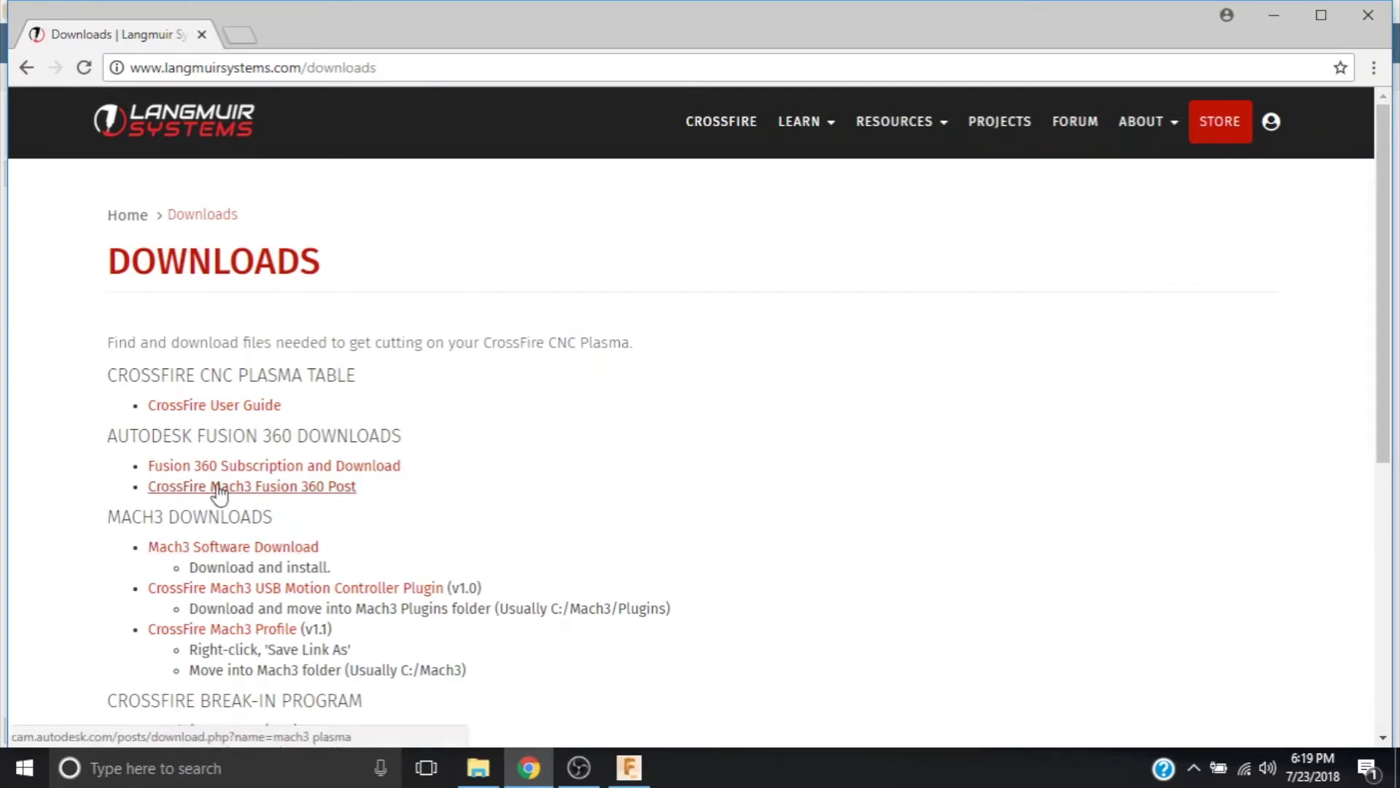
pyautogui.click(325, 495)
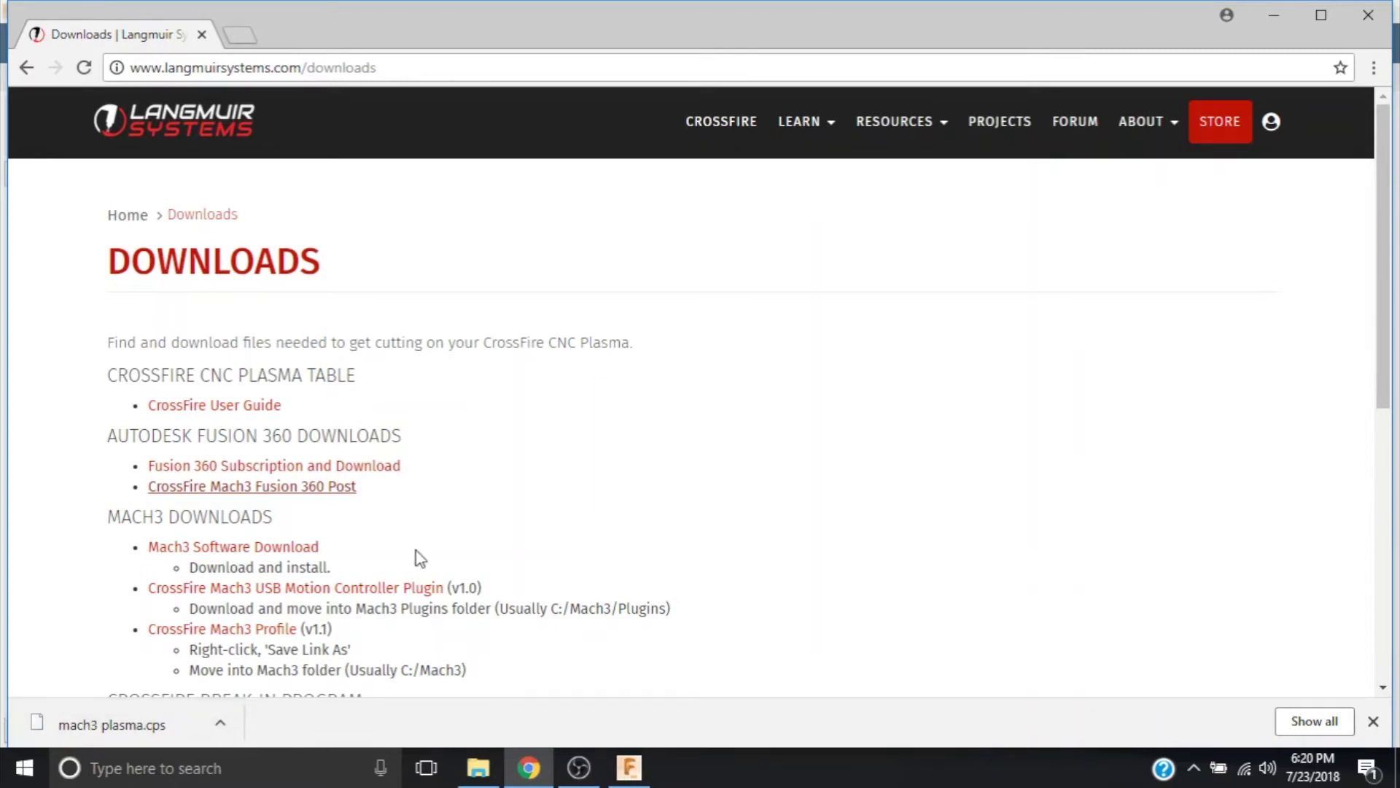
# Switch back to Fusion 360, start Post Process for the 2D Profile1 toolpath and choose the personal post library.
pyautogui.click(632, 772)
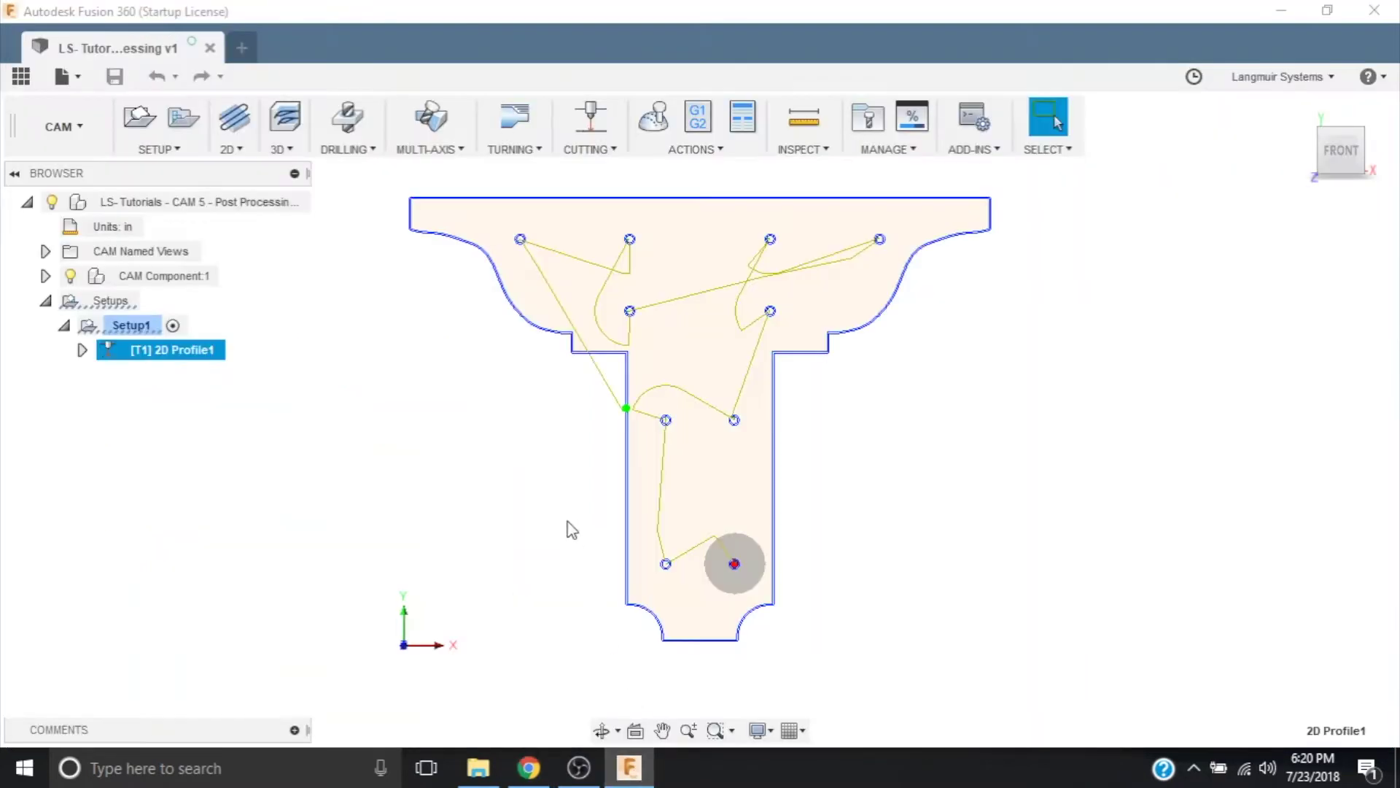
pyautogui.click(522, 422)
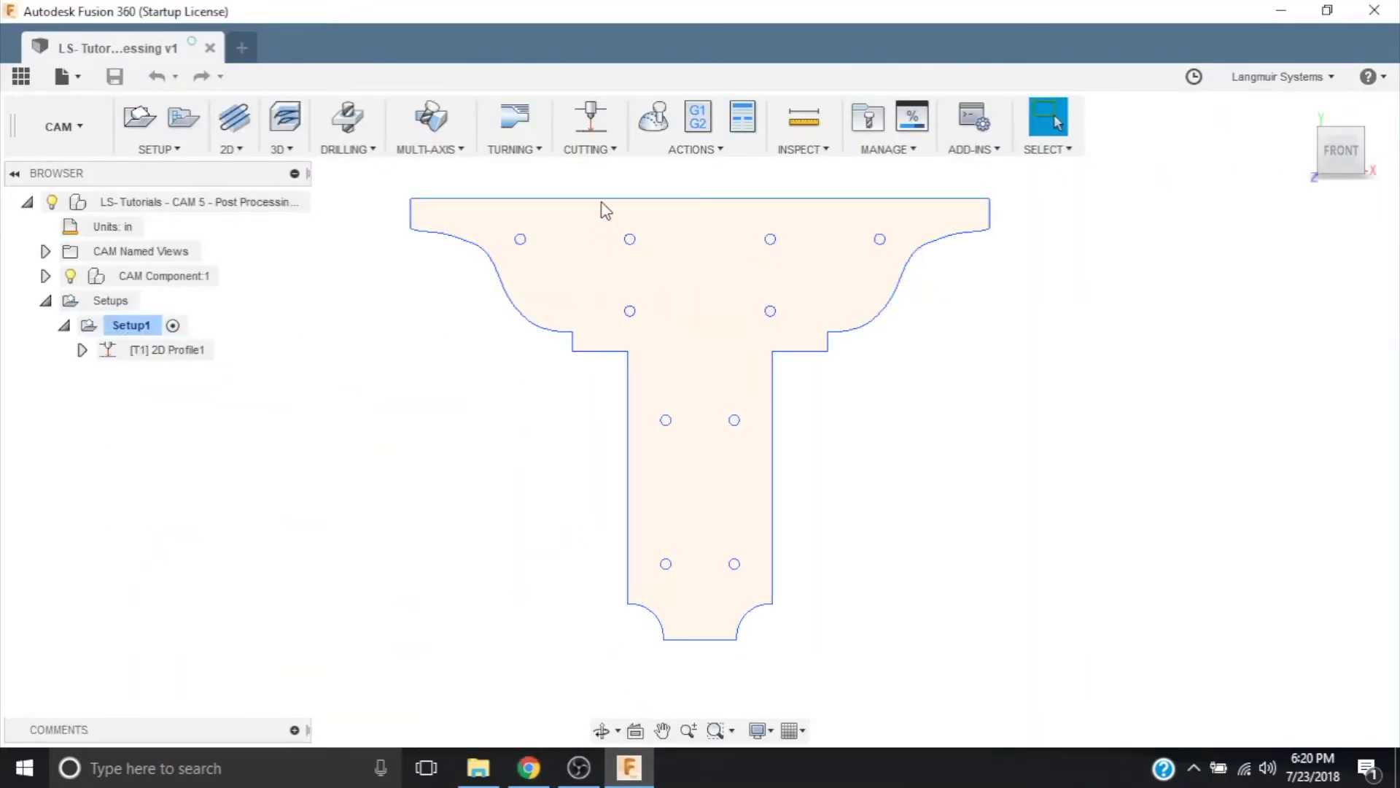
pyautogui.click(191, 350)
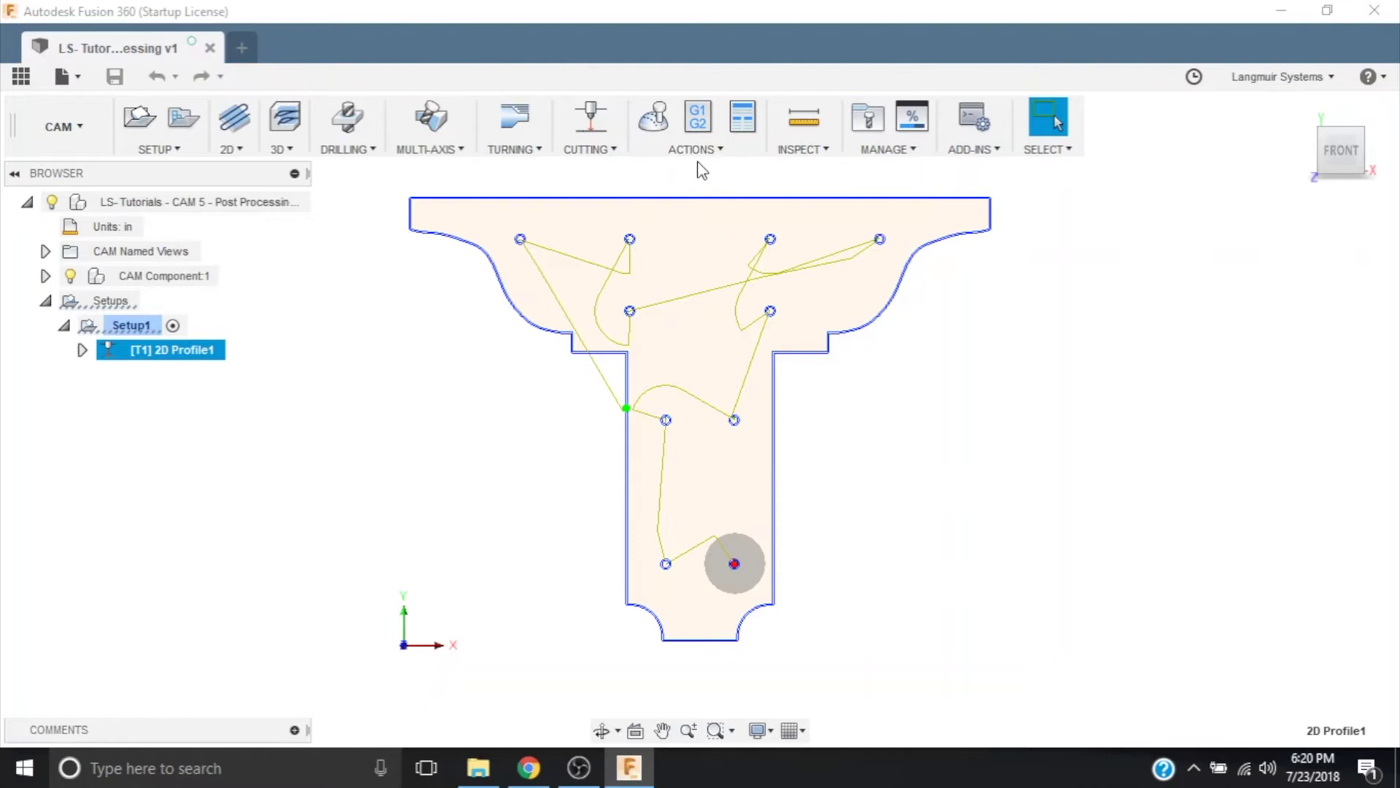
pyautogui.click(707, 150)
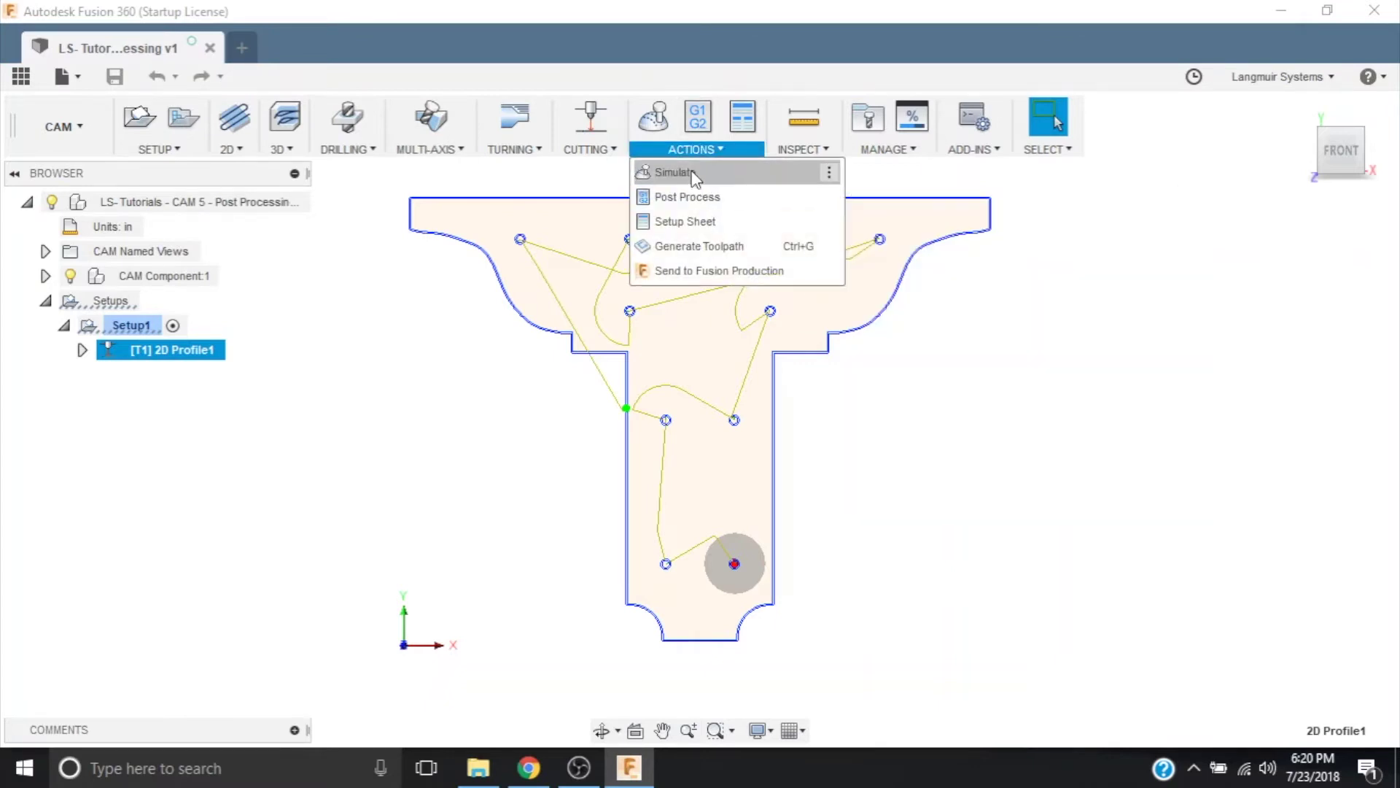
pyautogui.click(700, 117)
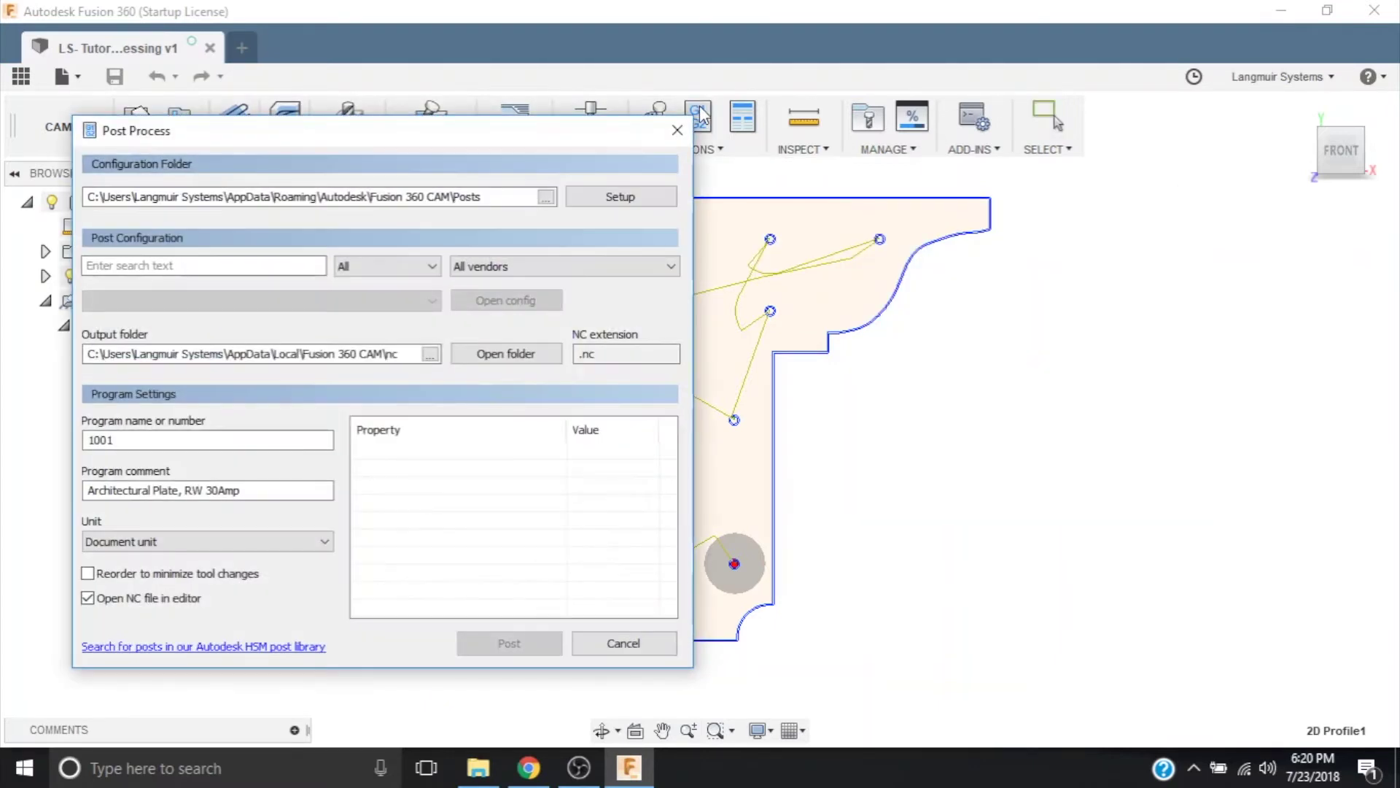
pyautogui.click(625, 196)
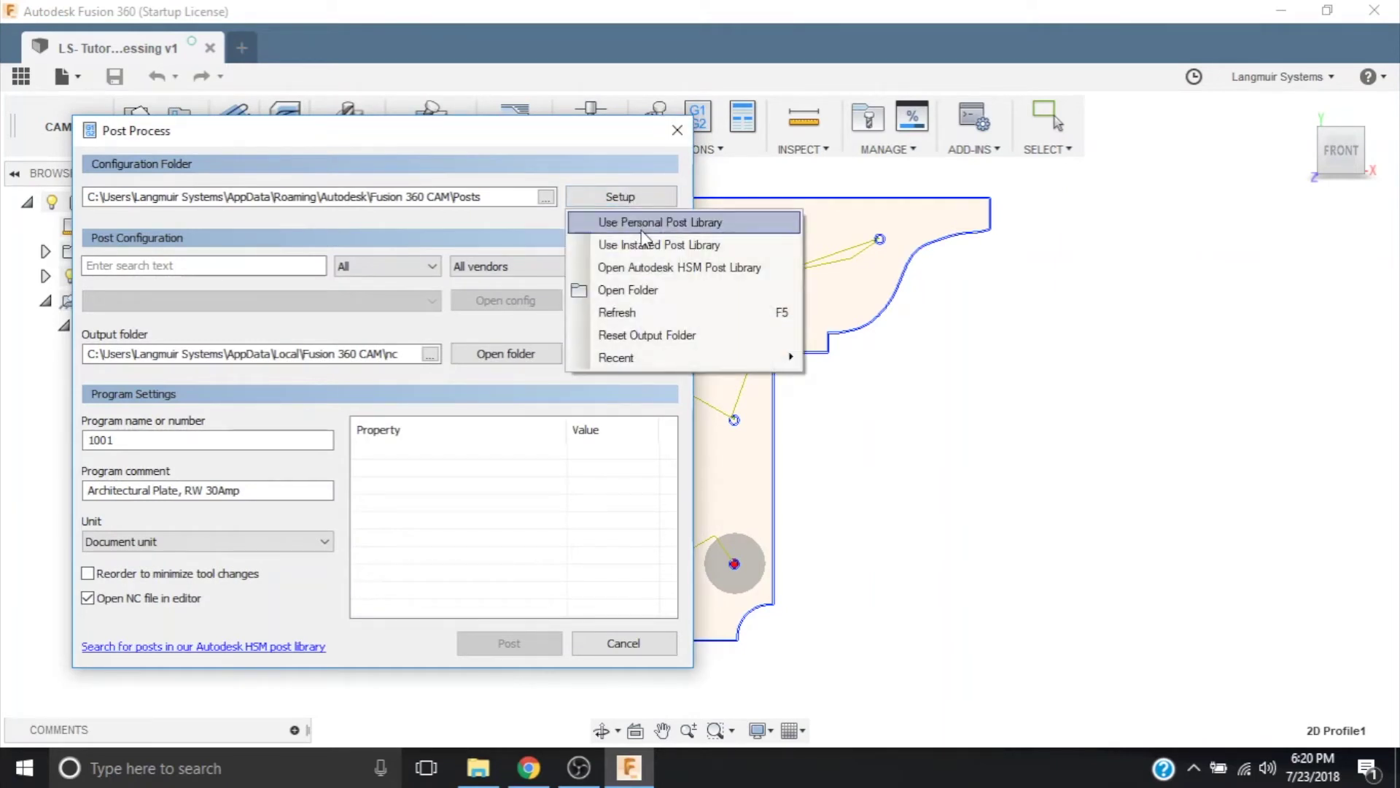
pyautogui.click(644, 226)
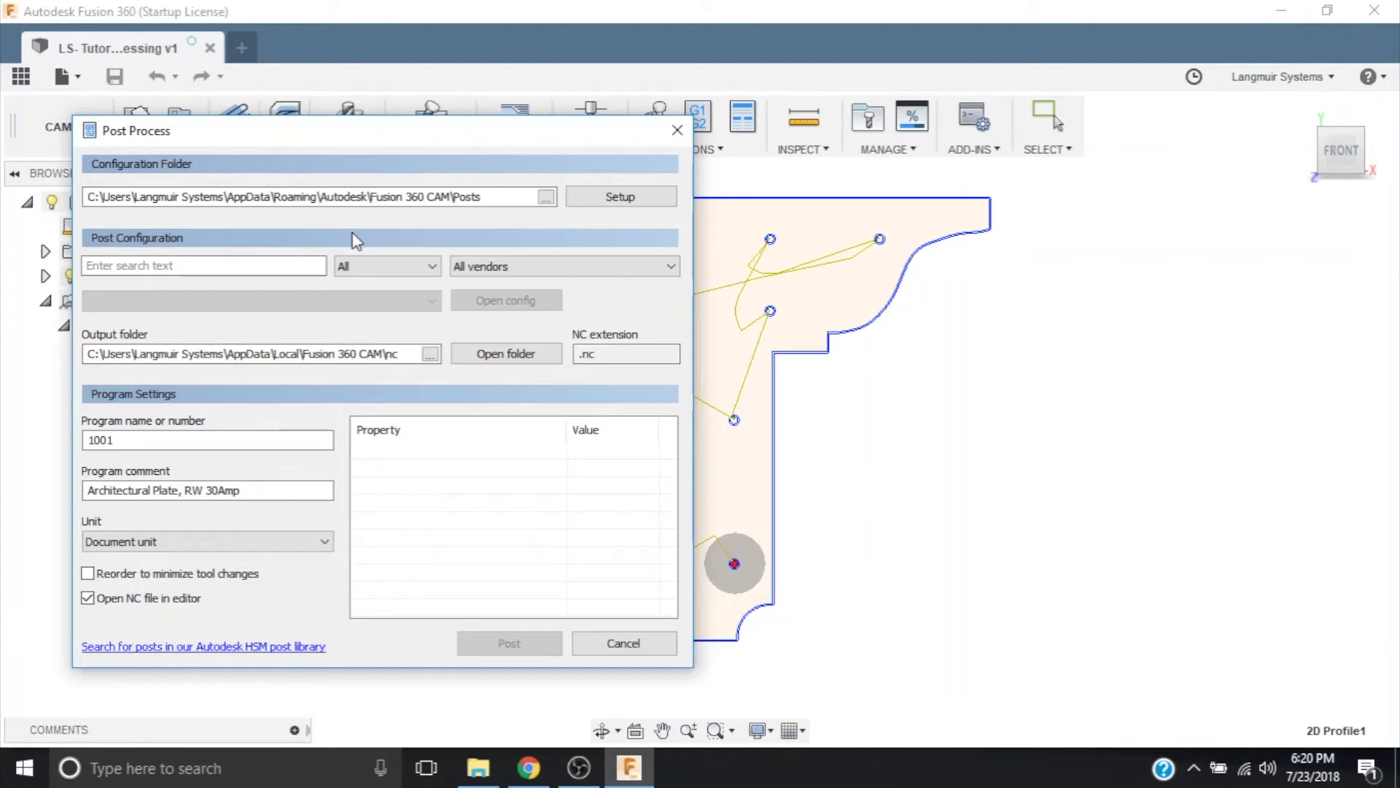
pyautogui.click(620, 196)
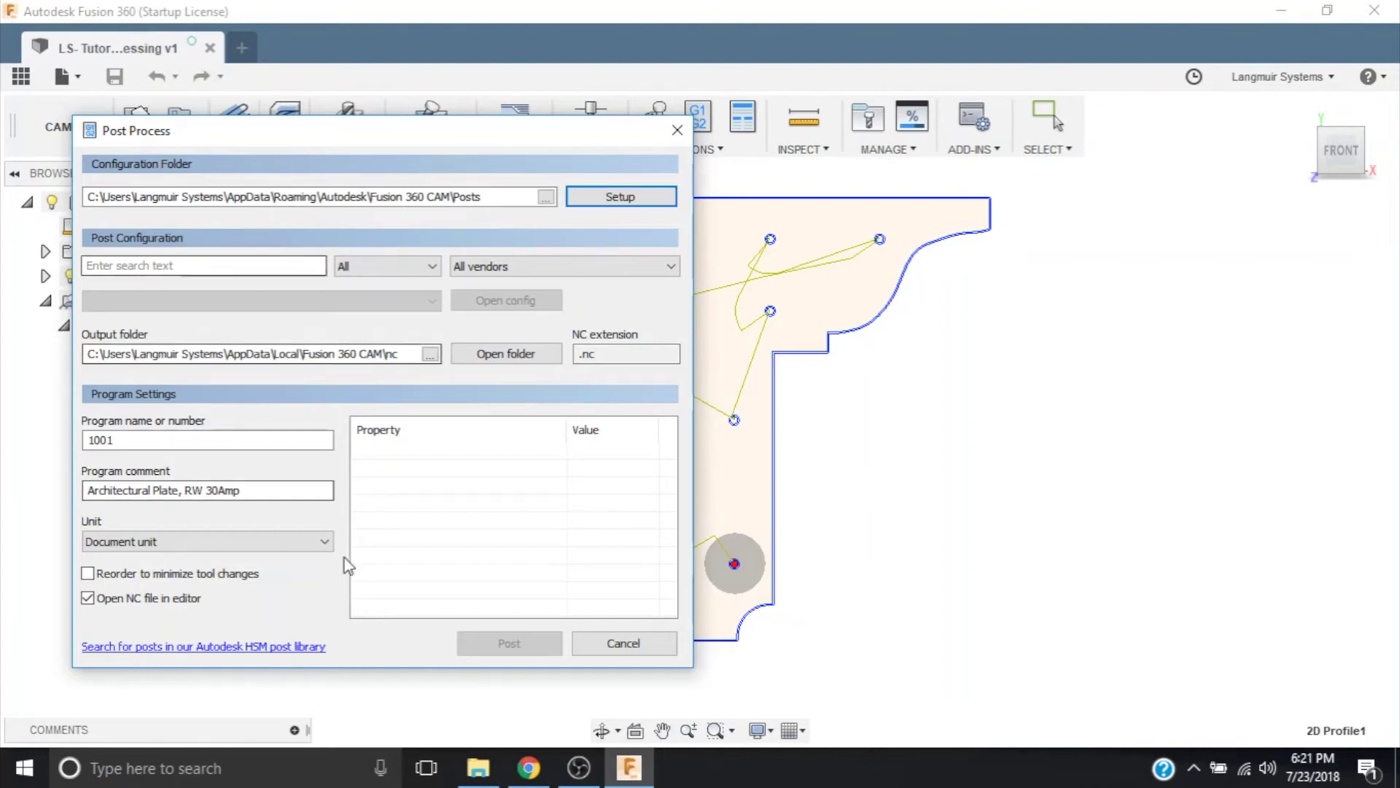
# Switch to File Explorer, place its window beside the Post Process dialog and open C:\Users\Langmuir Systems.
pyautogui.click(475, 764)
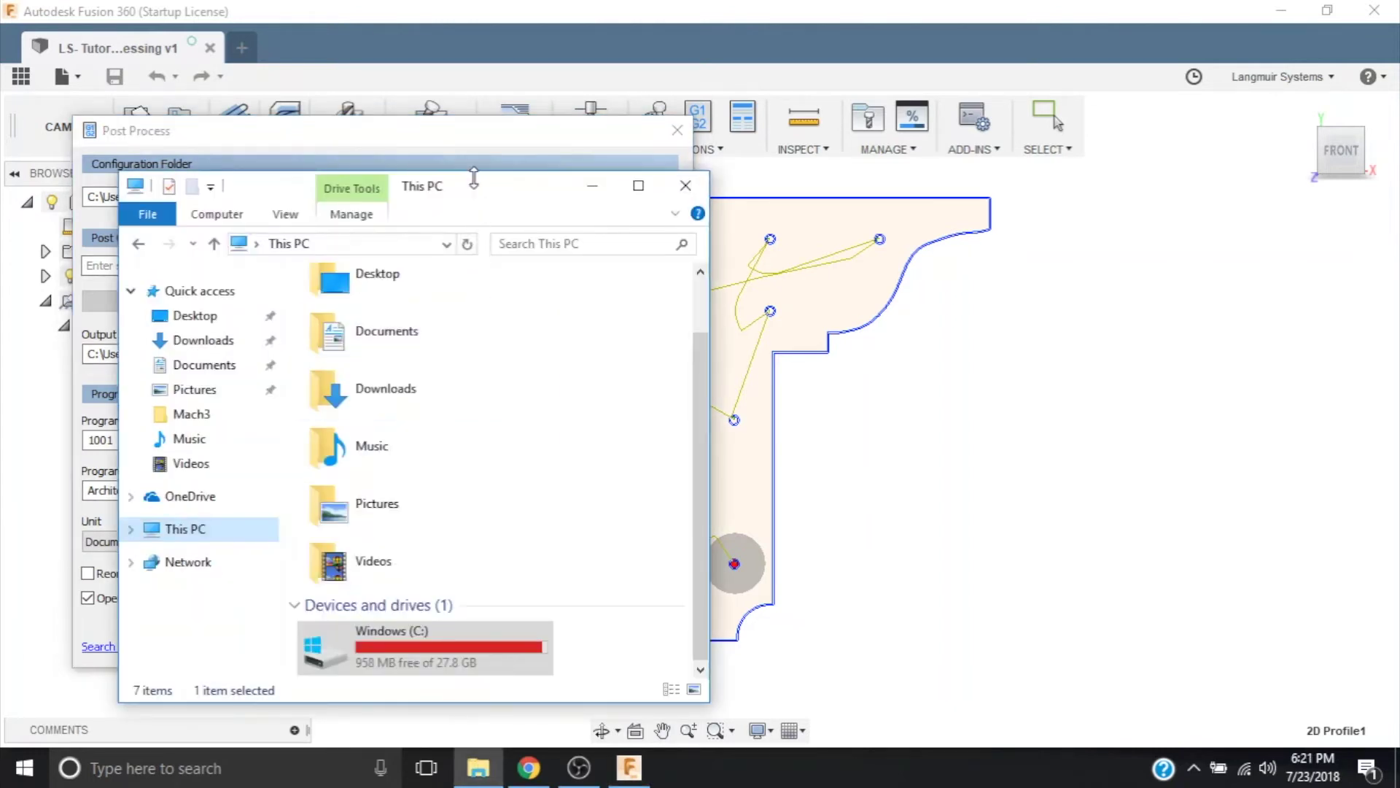
pyautogui.moveTo(584, 178); pyautogui.dragTo(1089, 158)
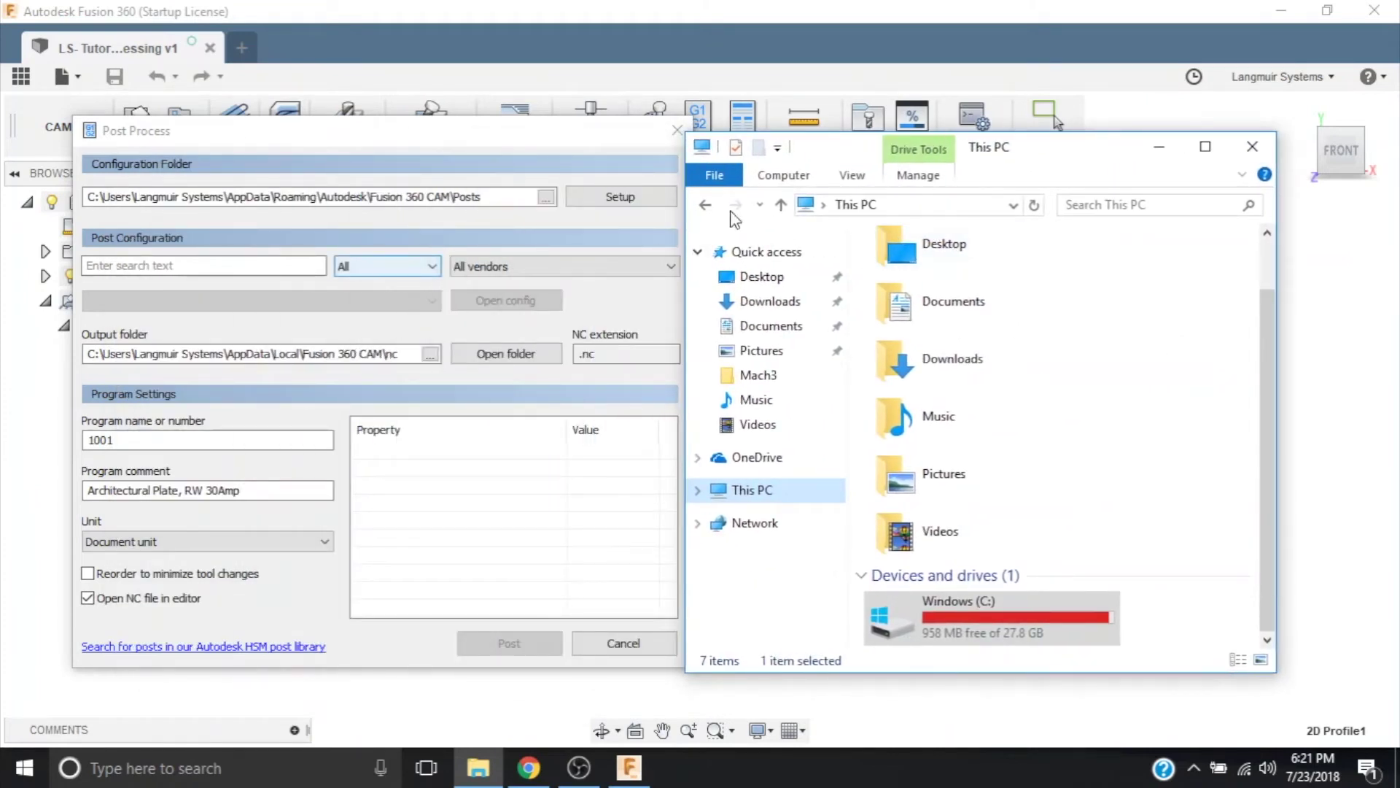
pyautogui.doubleClick(974, 621)
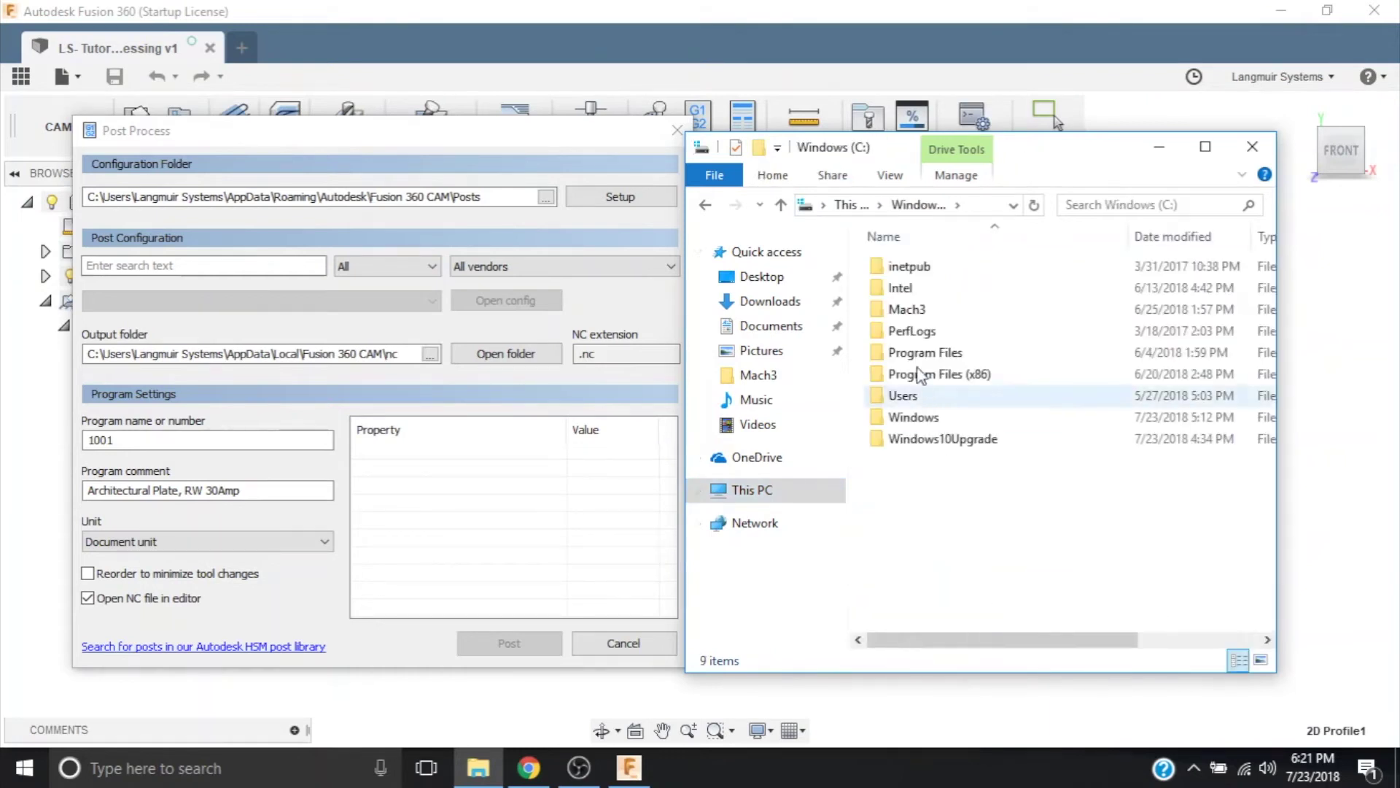
pyautogui.doubleClick(906, 397)
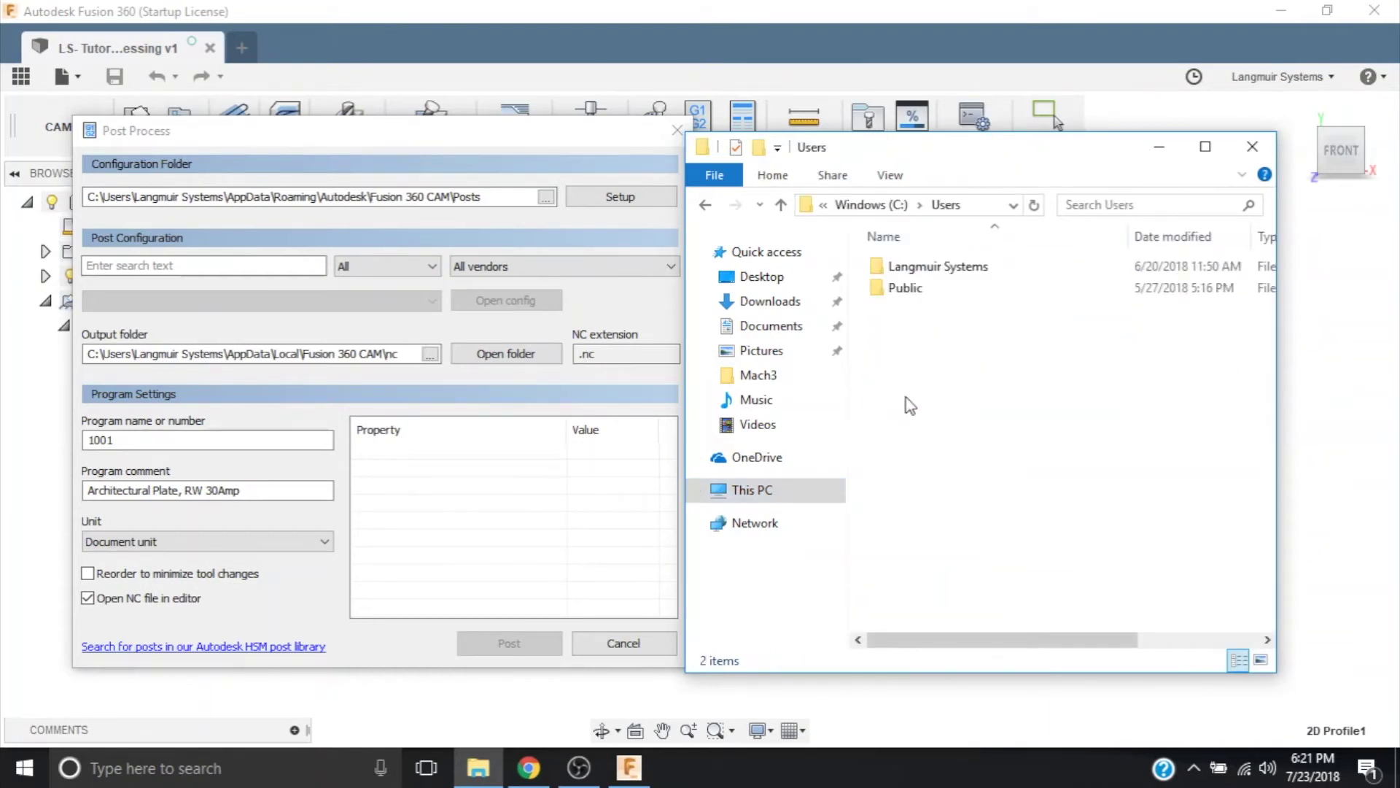
pyautogui.doubleClick(925, 272)
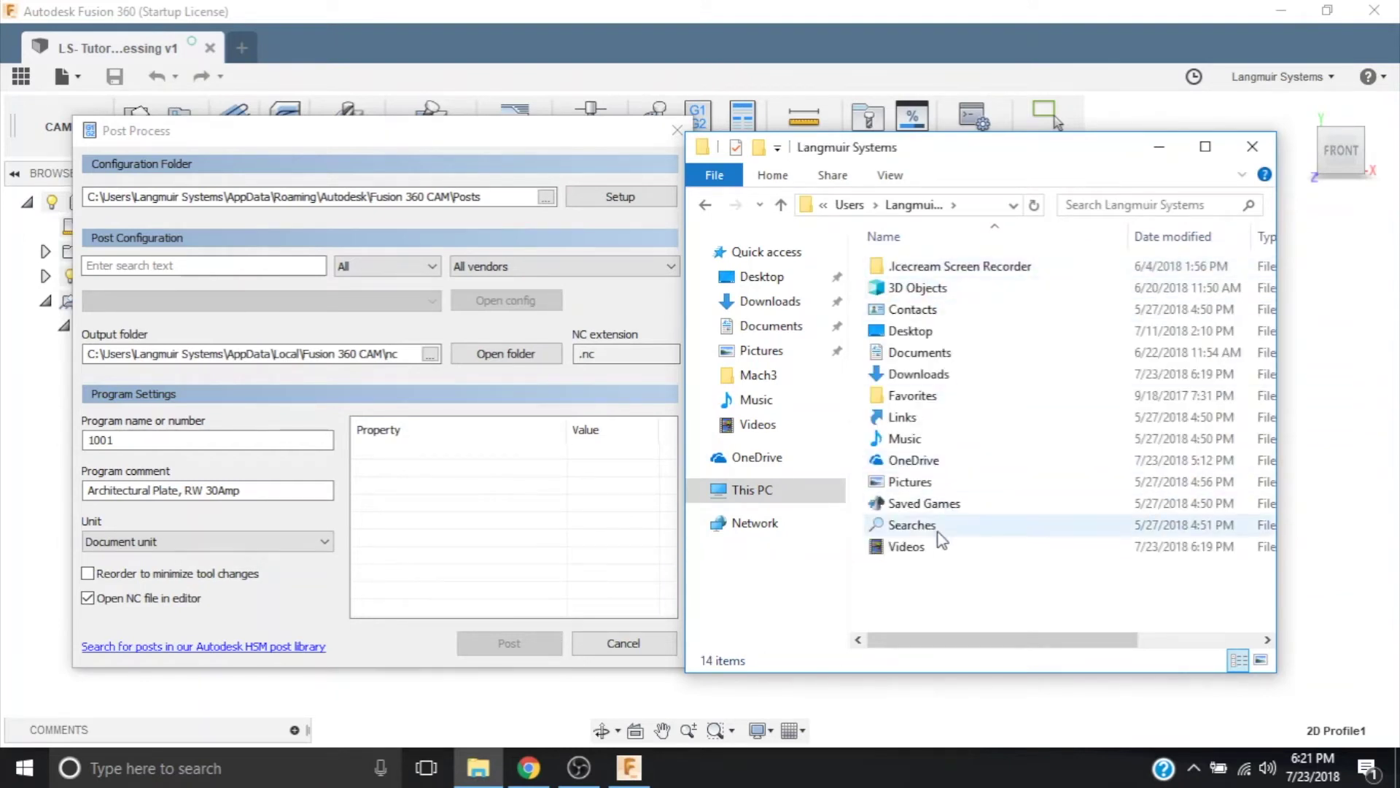
# Extend the folder path with \AppData and go to C:\Users\Langmuir Systems\AppData.
pyautogui.click(976, 206)
pyautogui.click(986, 205)
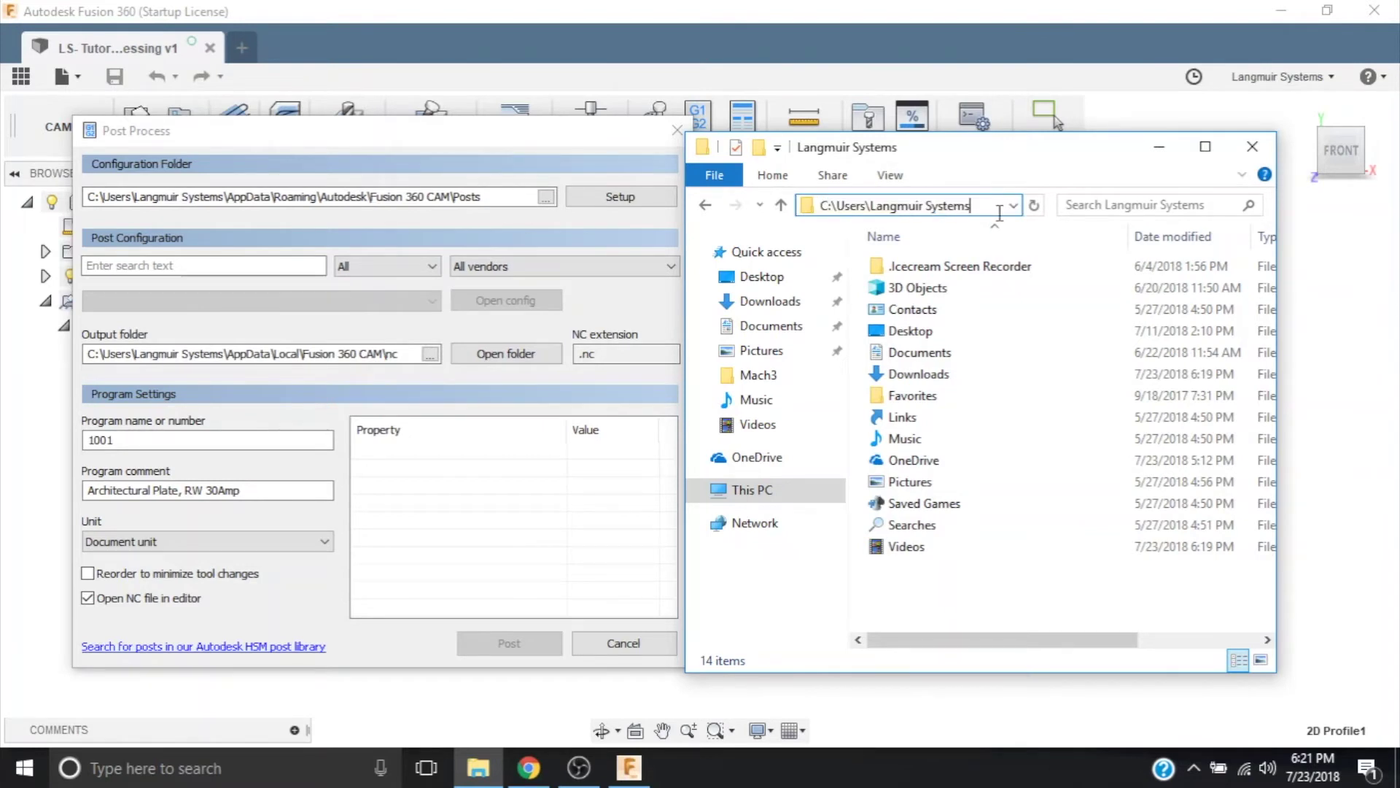
pyautogui.write('\\App')
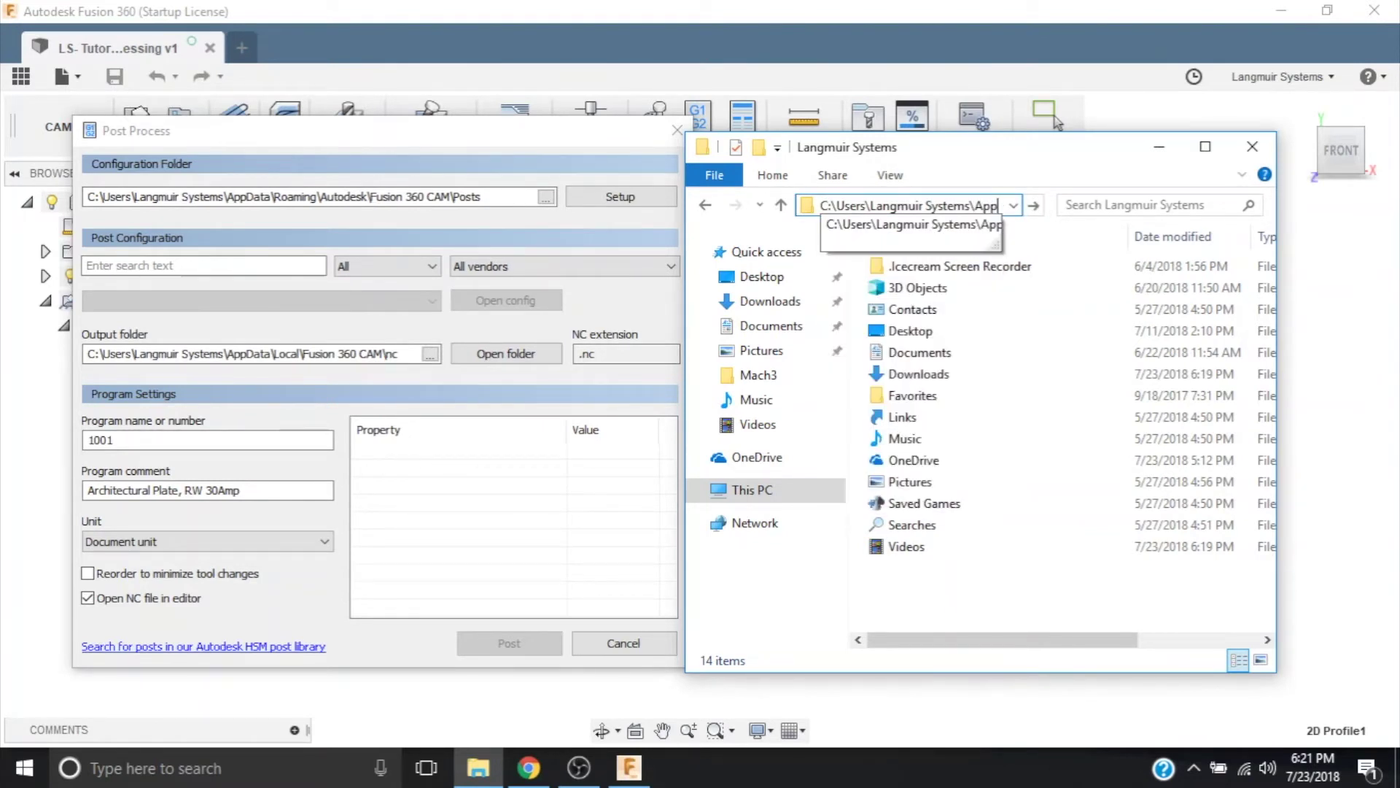
pyautogui.write('Dat')
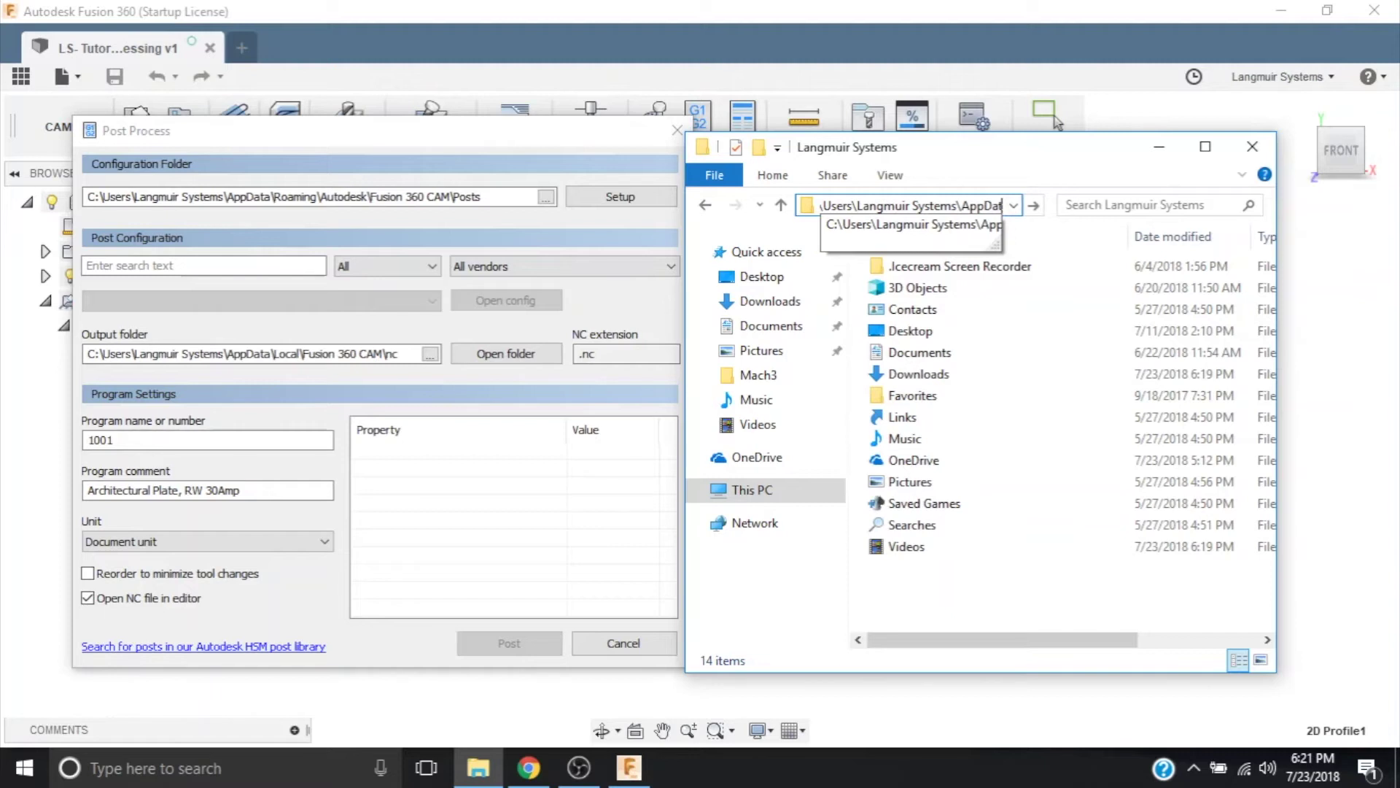
pyautogui.write('a')
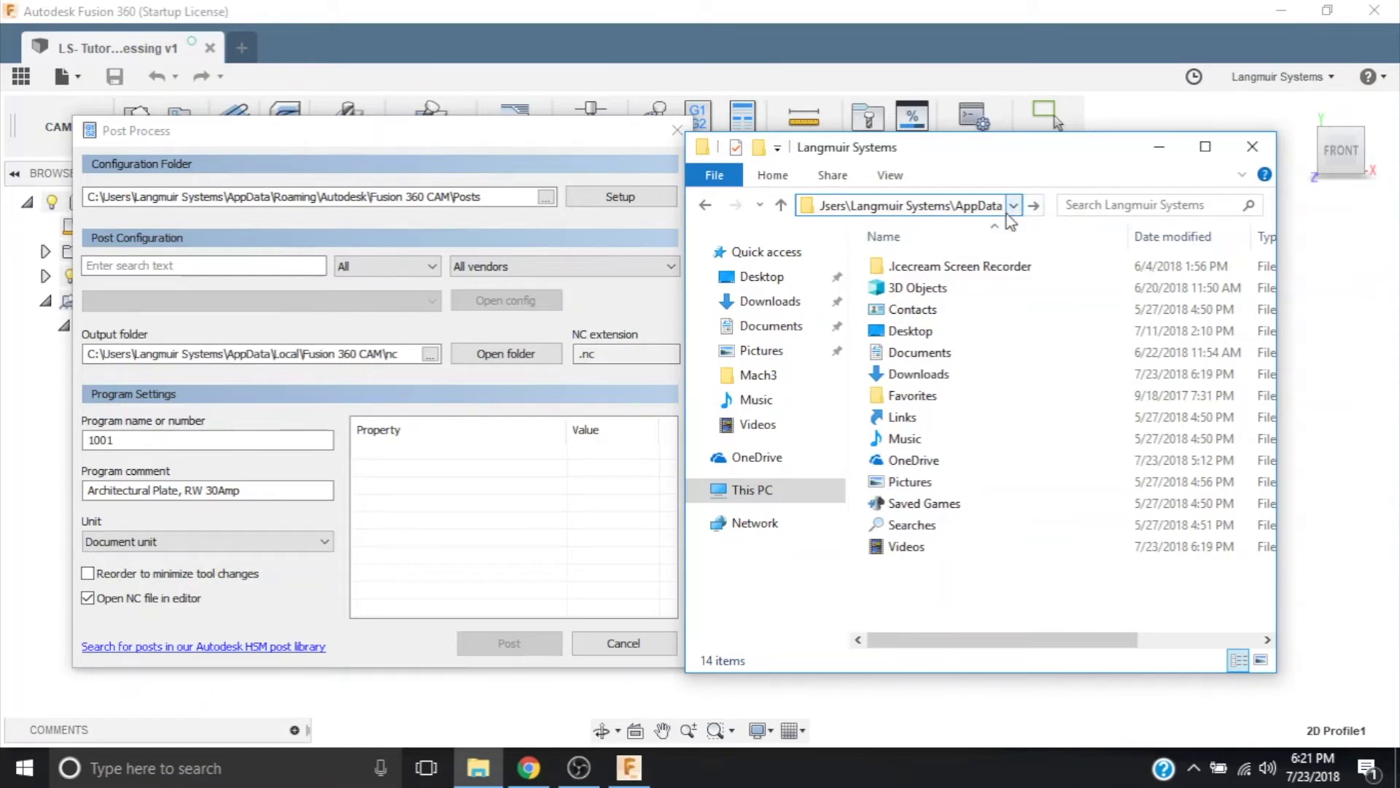
pyautogui.press('Return')
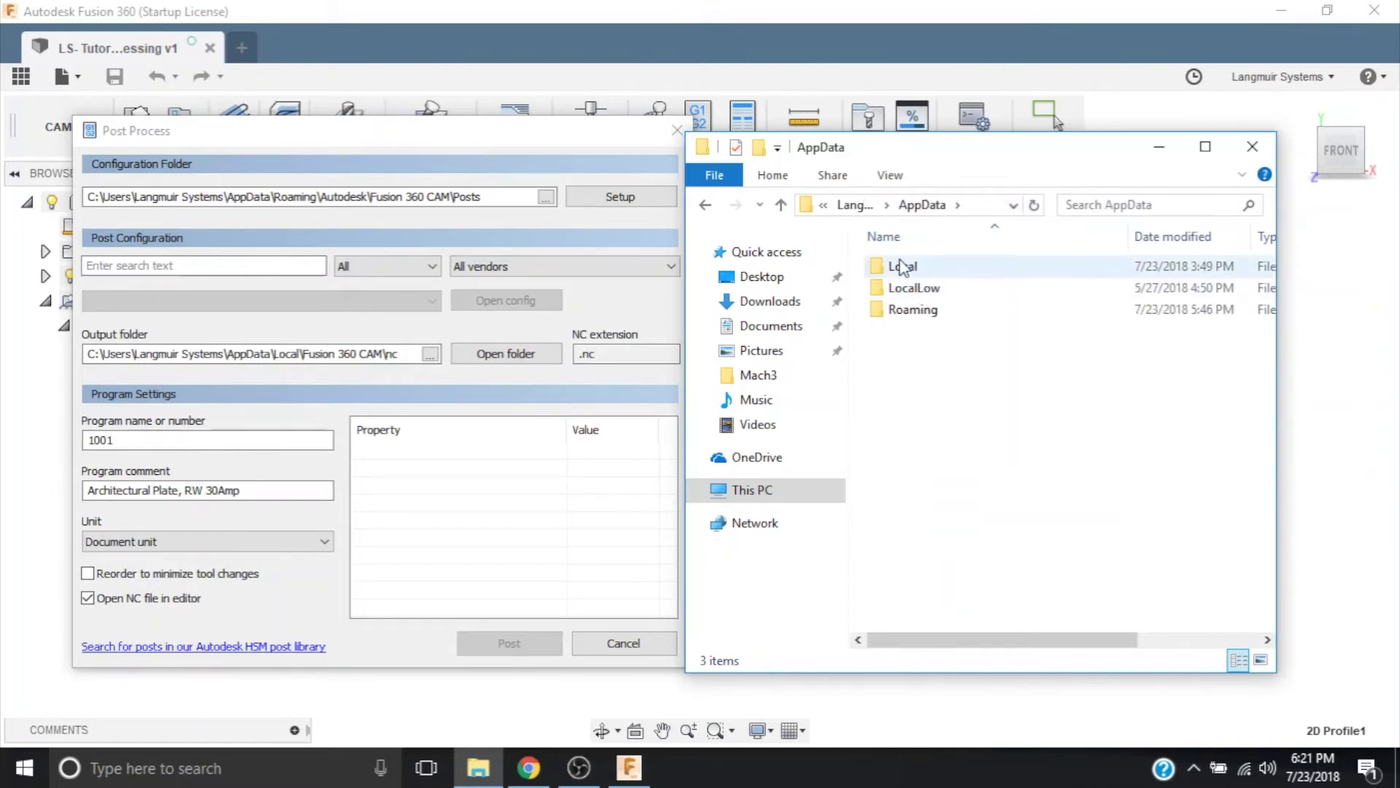
# Open the Posts folder under Roaming\Autodesk\Fusion 360 CAM.
pyautogui.doubleClick(916, 315)
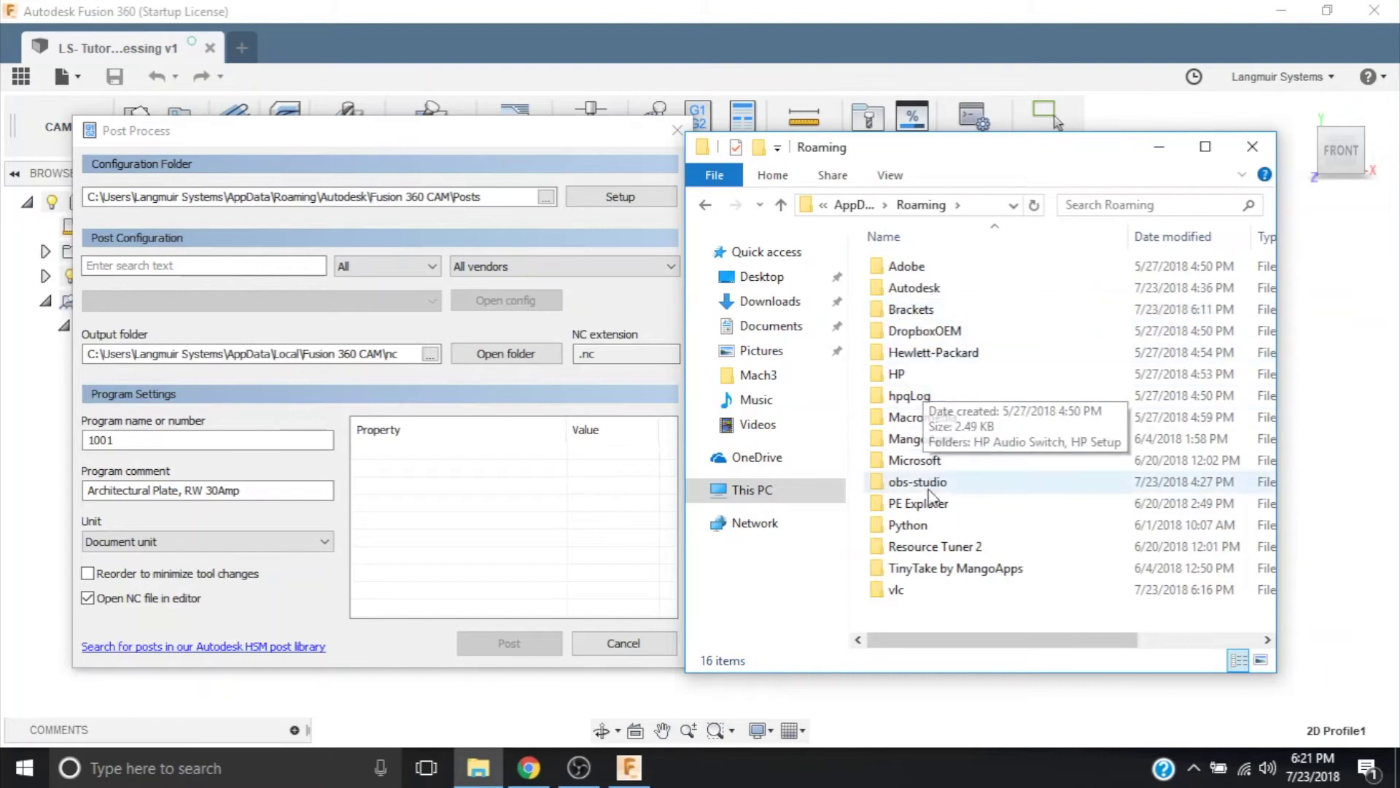
pyautogui.doubleClick(908, 289)
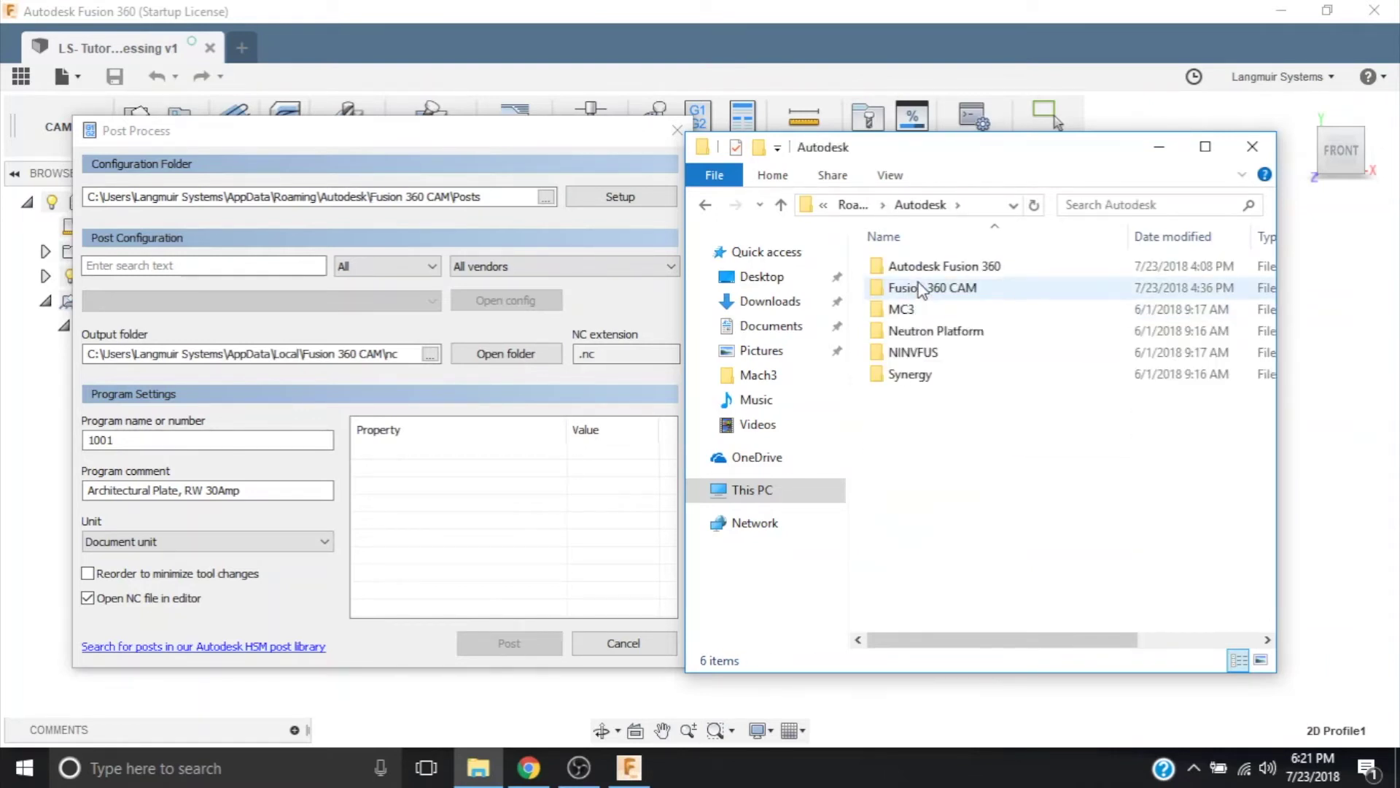
pyautogui.doubleClick(921, 290)
pyautogui.click(906, 269)
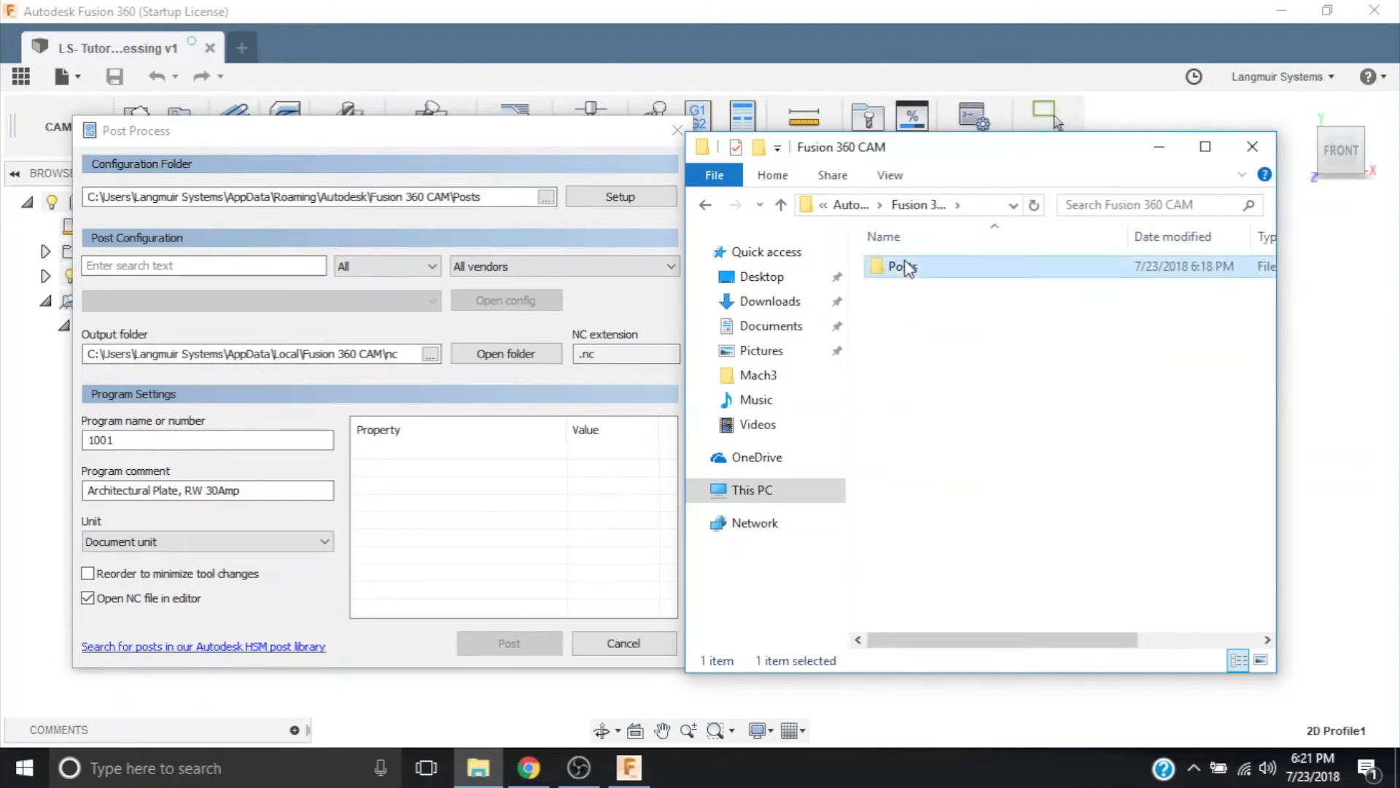
pyautogui.doubleClick(906, 268)
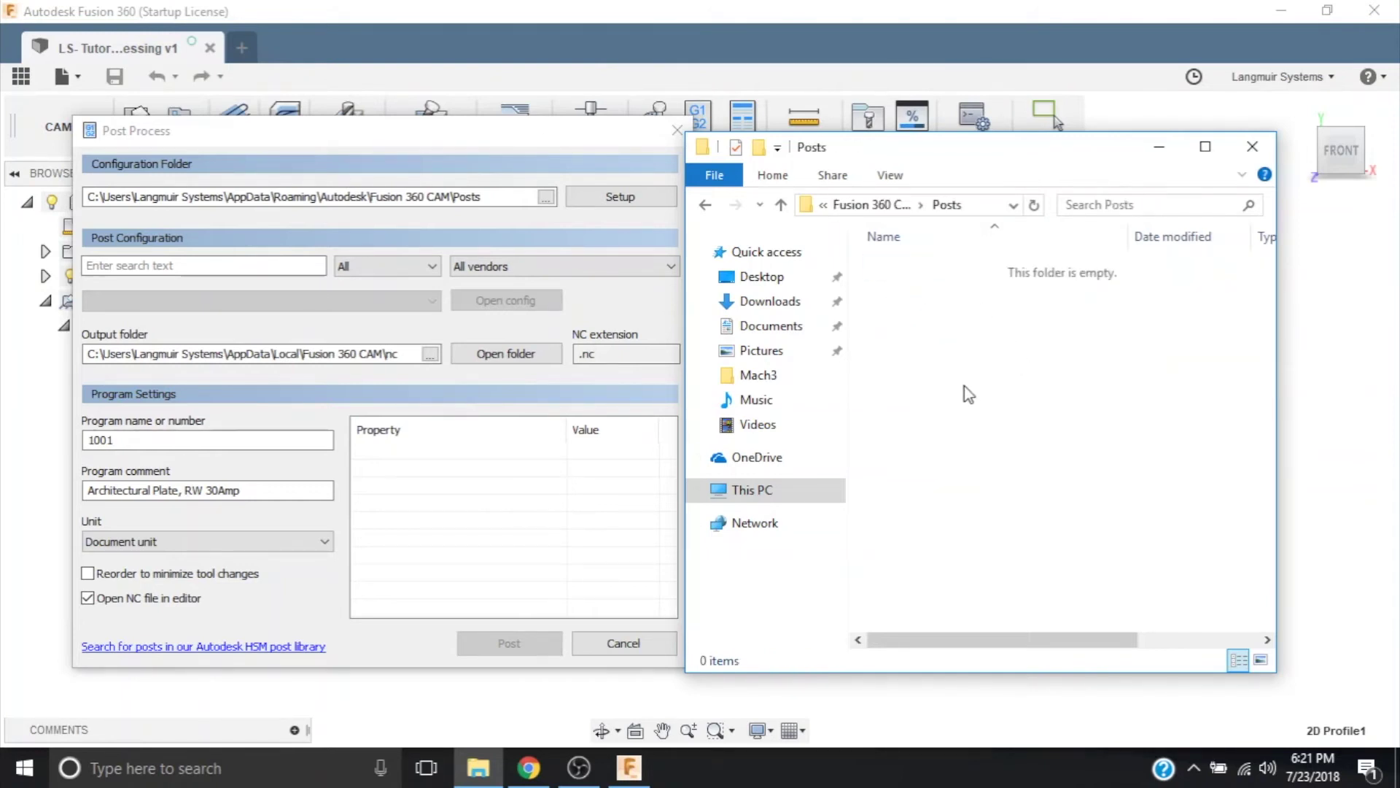
# Copy the downloaded mach3 plasma.cps from Chrome into the Posts folder, then close the folder window and the download bar.
pyautogui.click(536, 770)
pyautogui.click(490, 762)
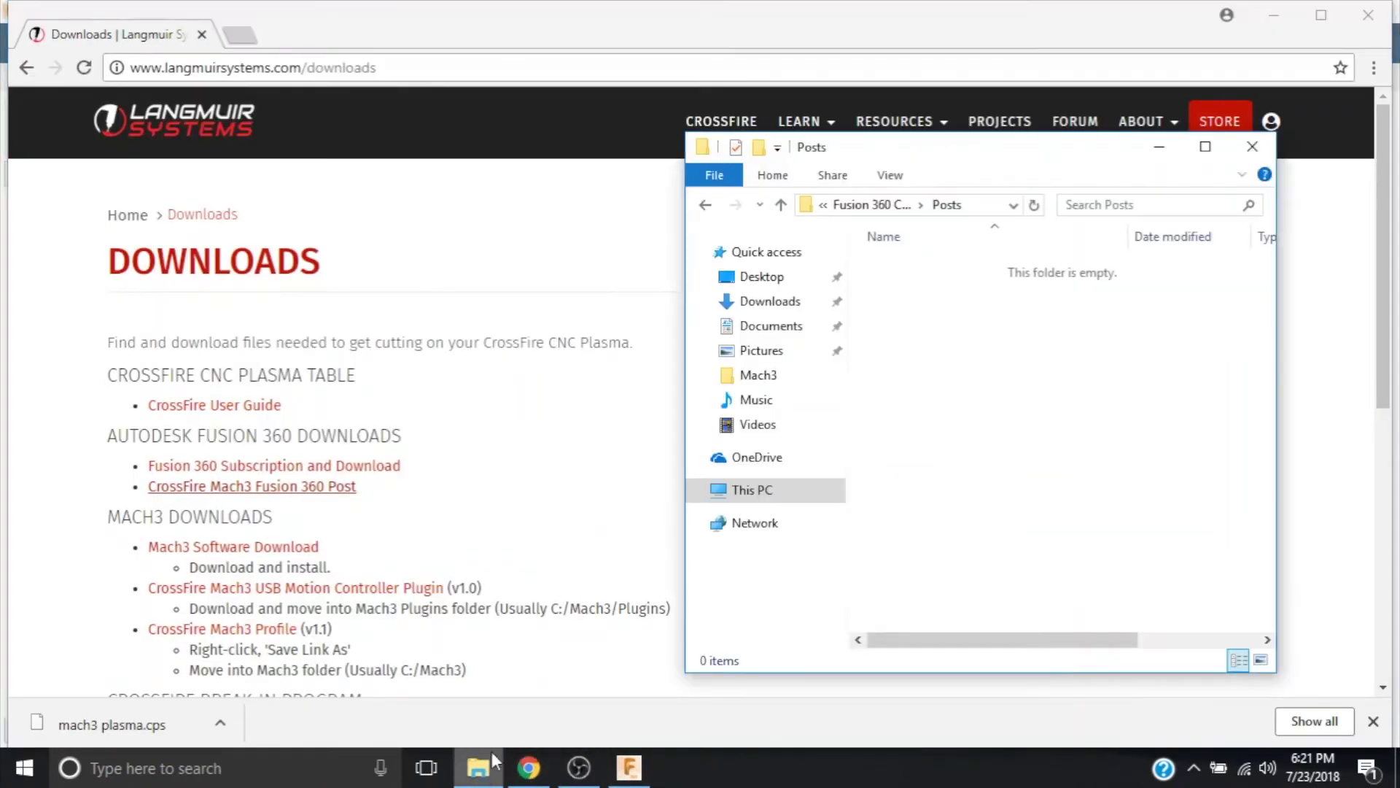
pyautogui.moveTo(211, 725); pyautogui.dragTo(1001, 385)
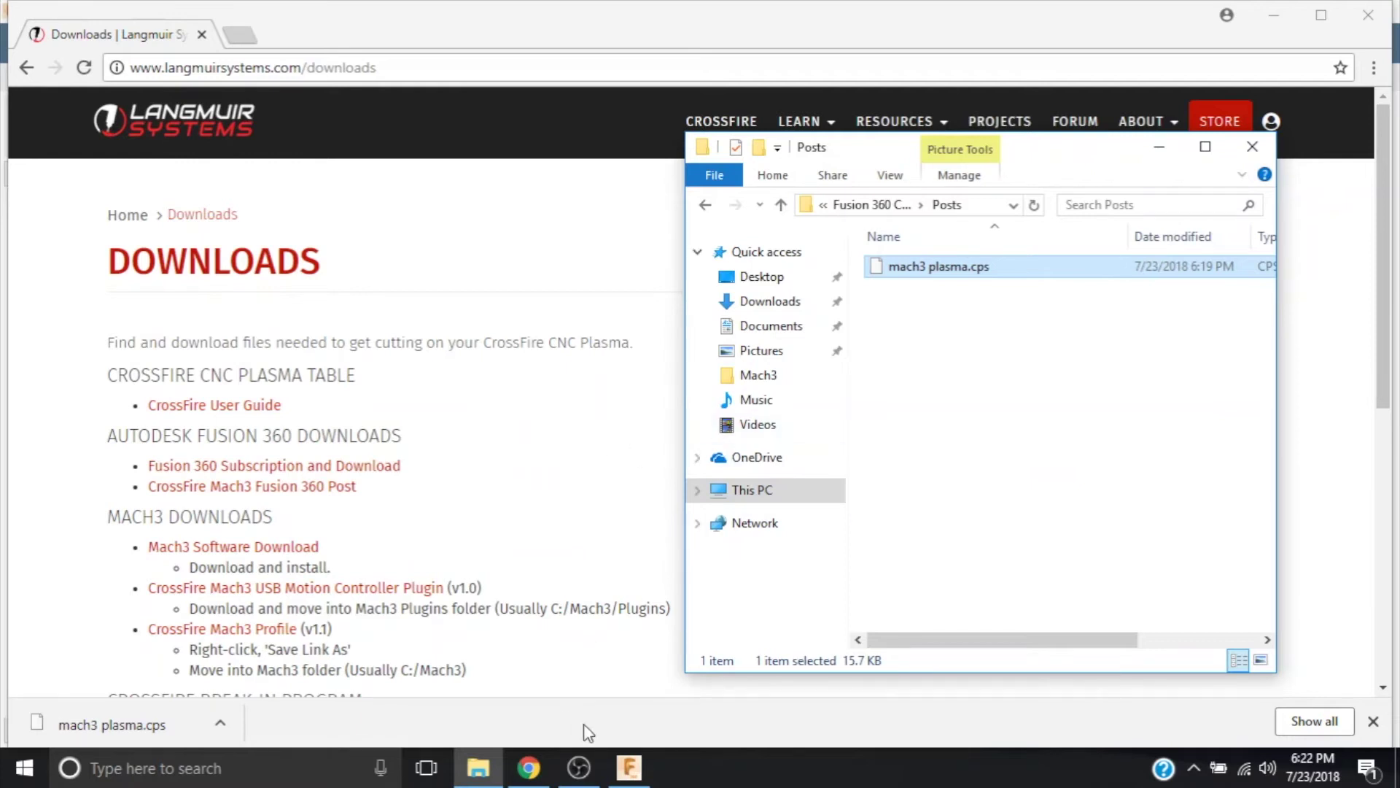
pyautogui.click(1249, 146)
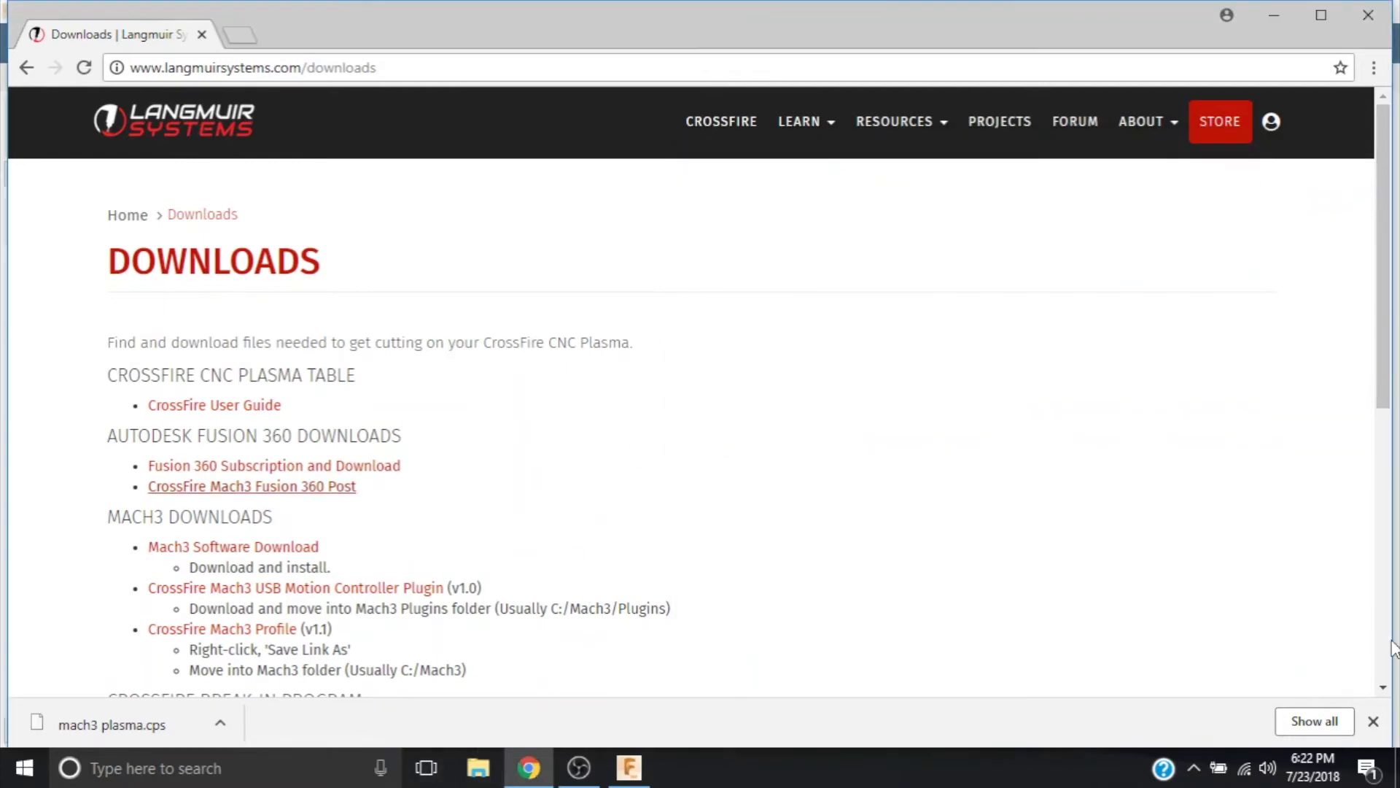
pyautogui.click(1372, 721)
# Switch back to Fusion 360, choose the personal post library again and dismiss the Post Process dialog.
pyautogui.click(629, 767)
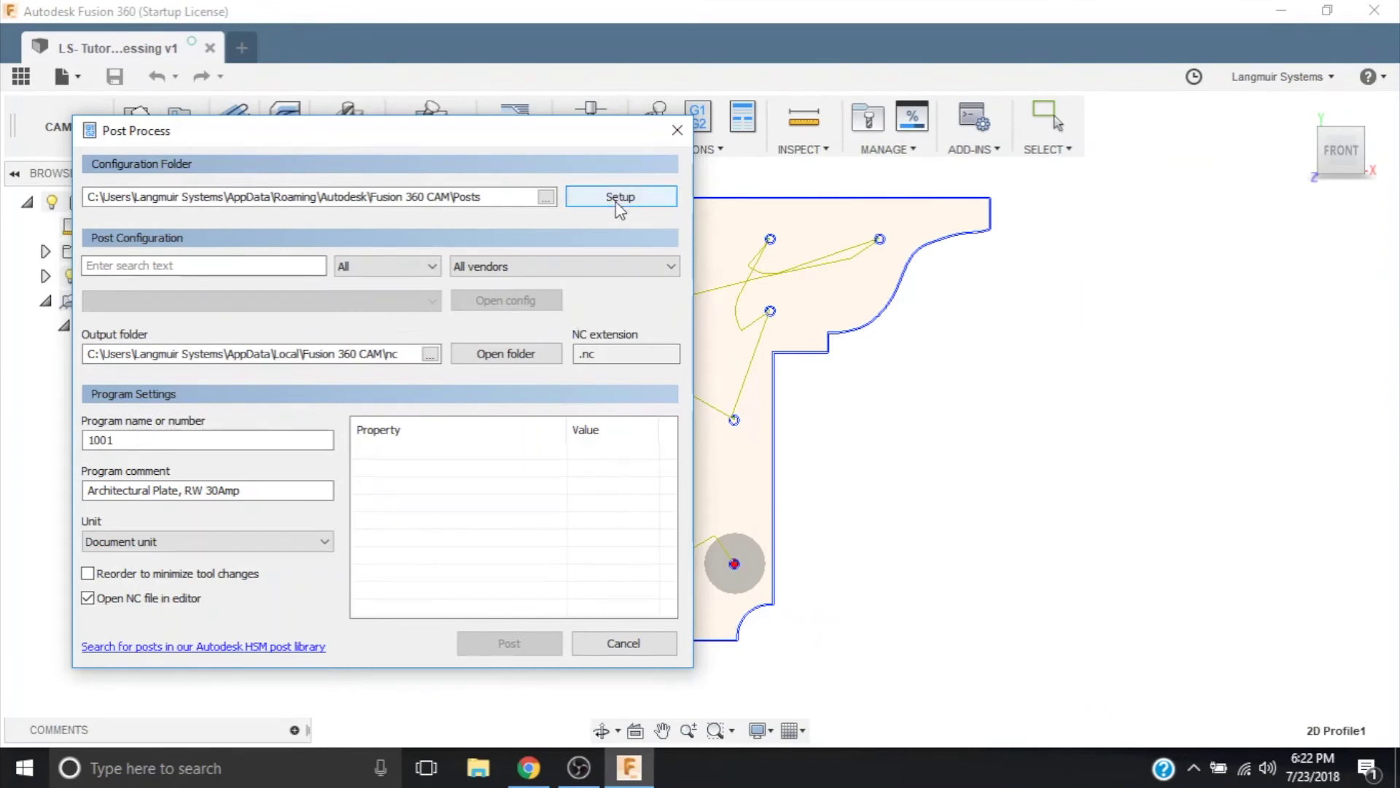
pyautogui.click(641, 200)
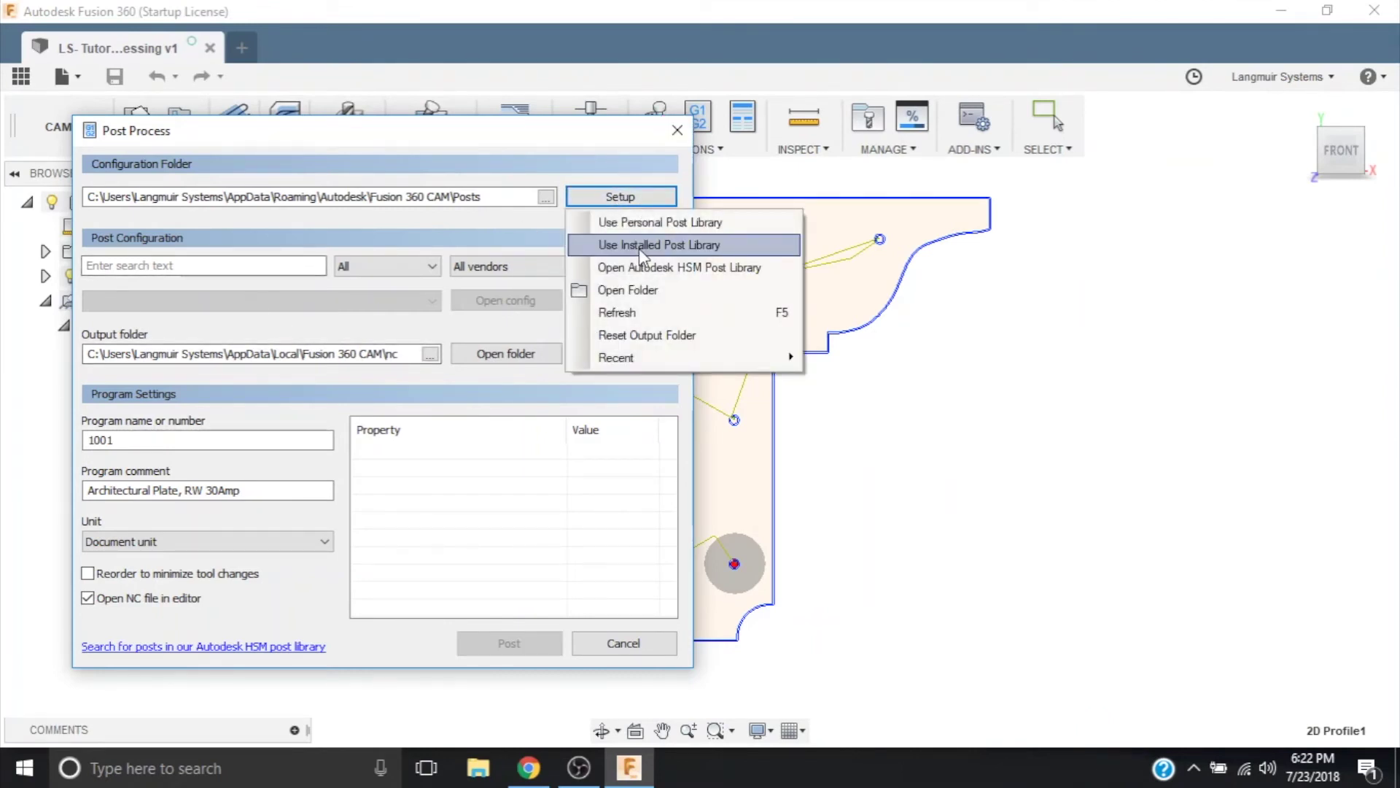
pyautogui.click(639, 222)
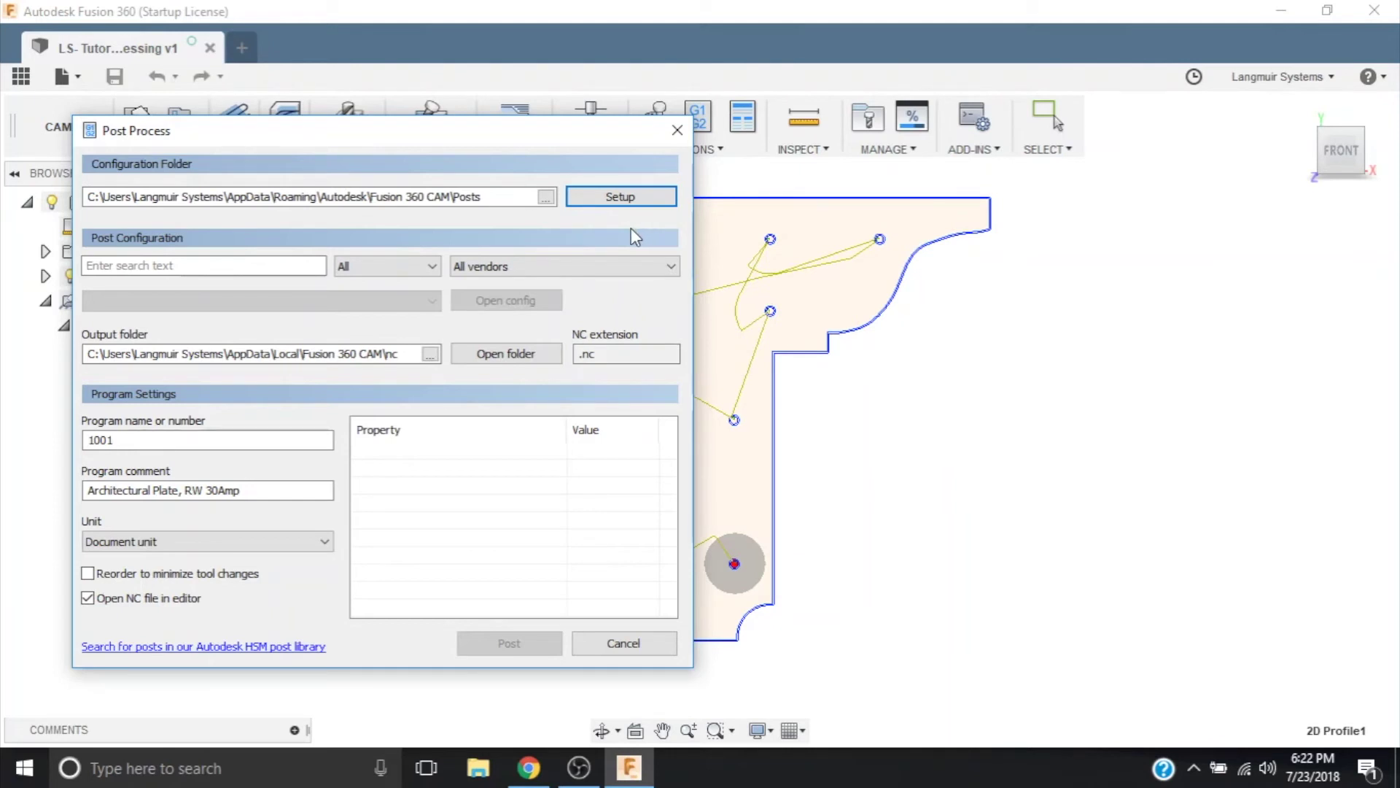
pyautogui.click(626, 645)
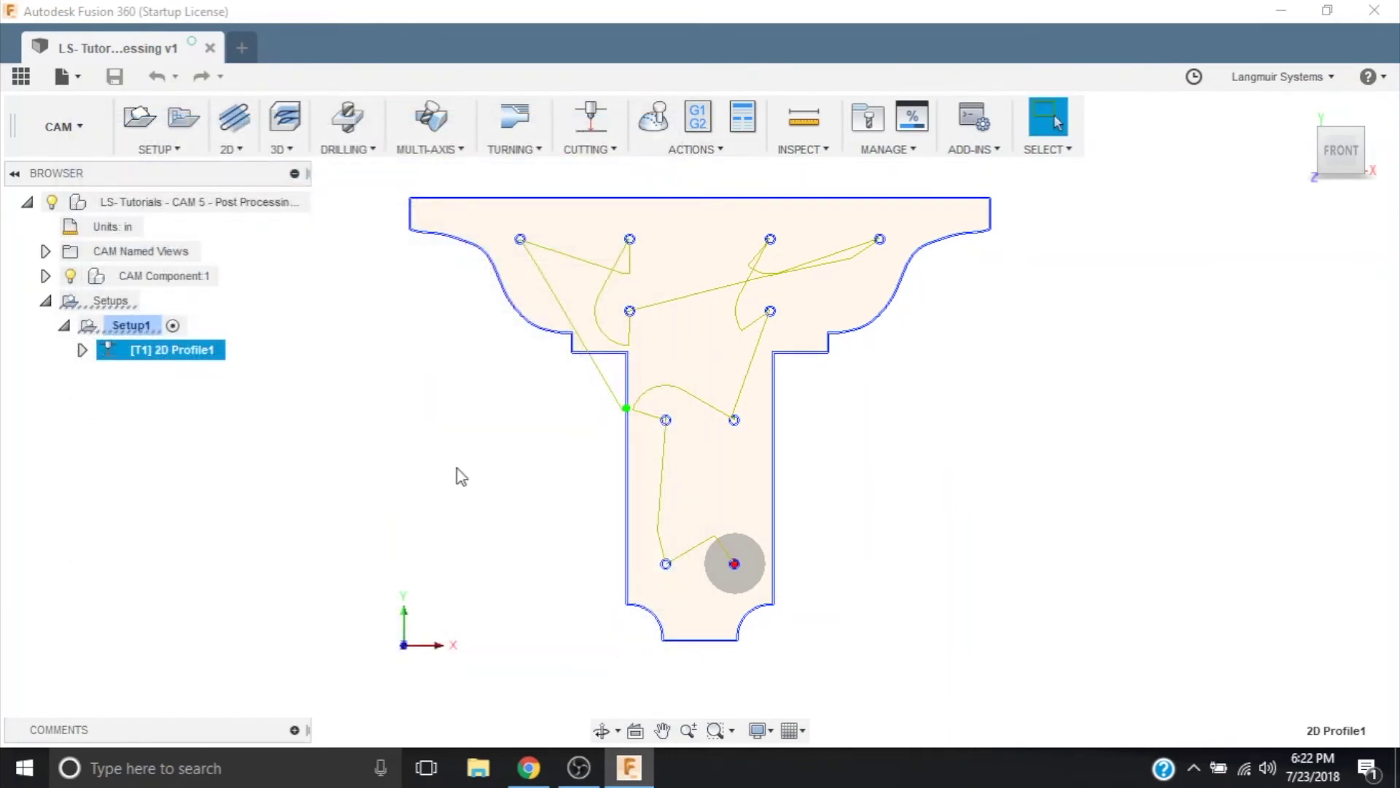
# Reselect the 2D Profile1 toolpath and reopen Post Process to reload the post configurations.
pyautogui.click(256, 401)
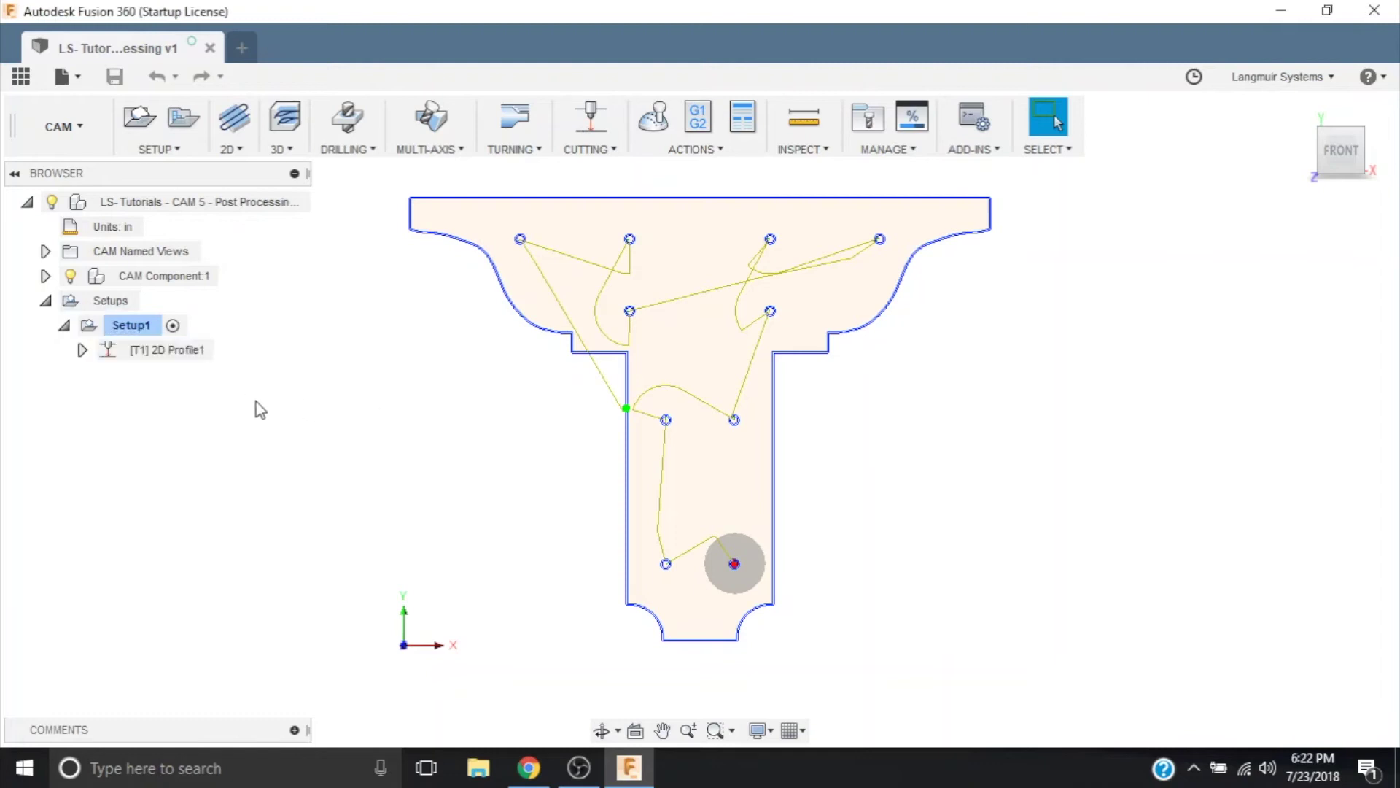
pyautogui.click(198, 351)
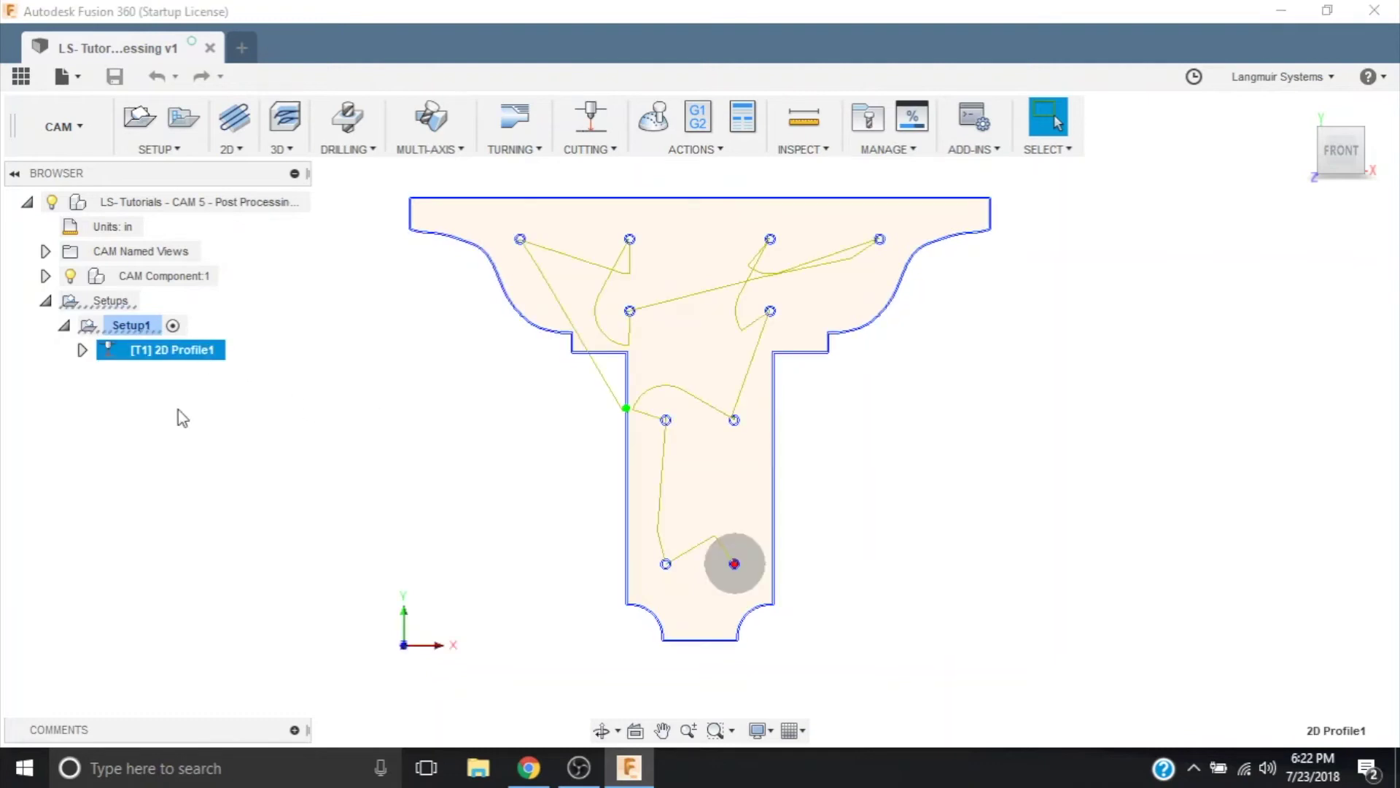
pyautogui.click(704, 124)
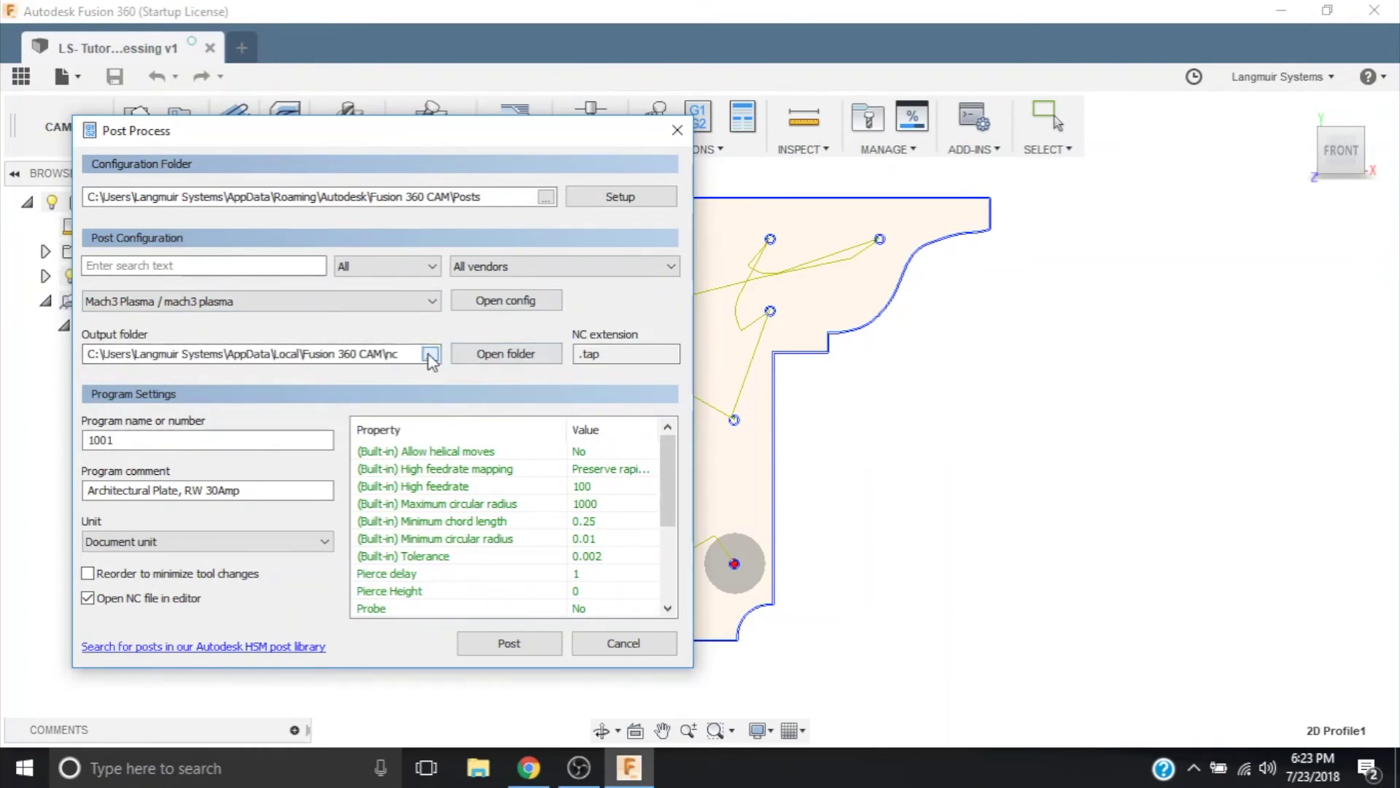
# Set the post processor output folder to the Desktop.
pyautogui.click(431, 355)
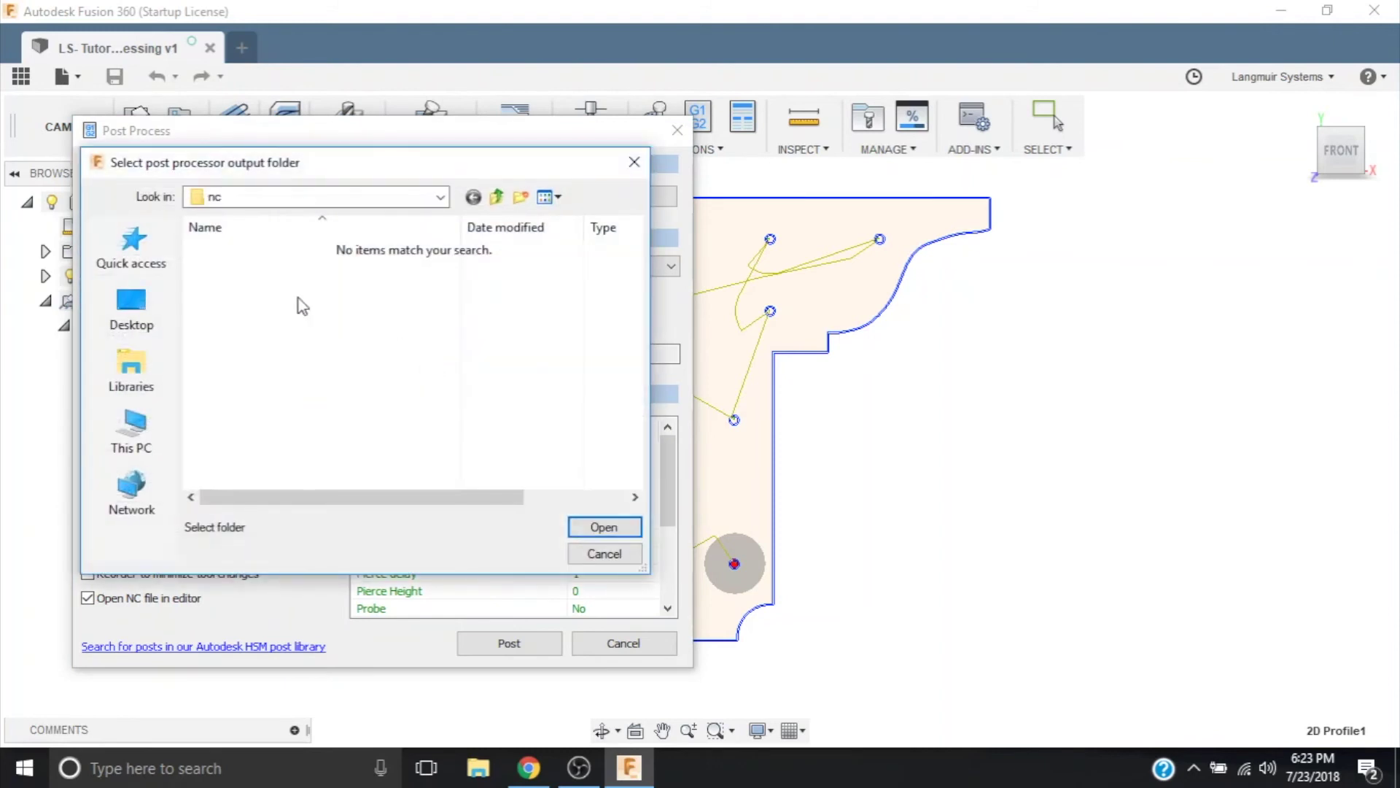
pyautogui.click(135, 315)
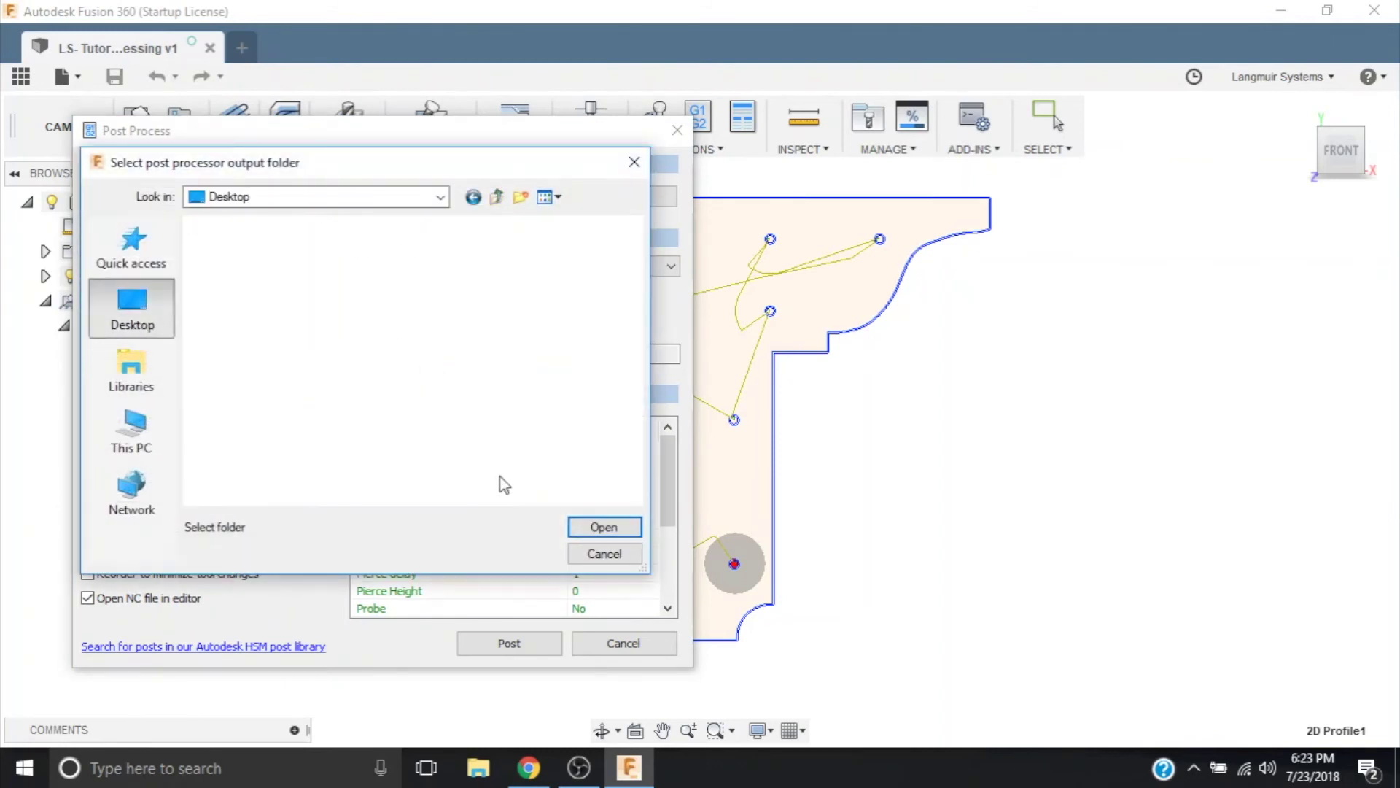
pyautogui.click(605, 527)
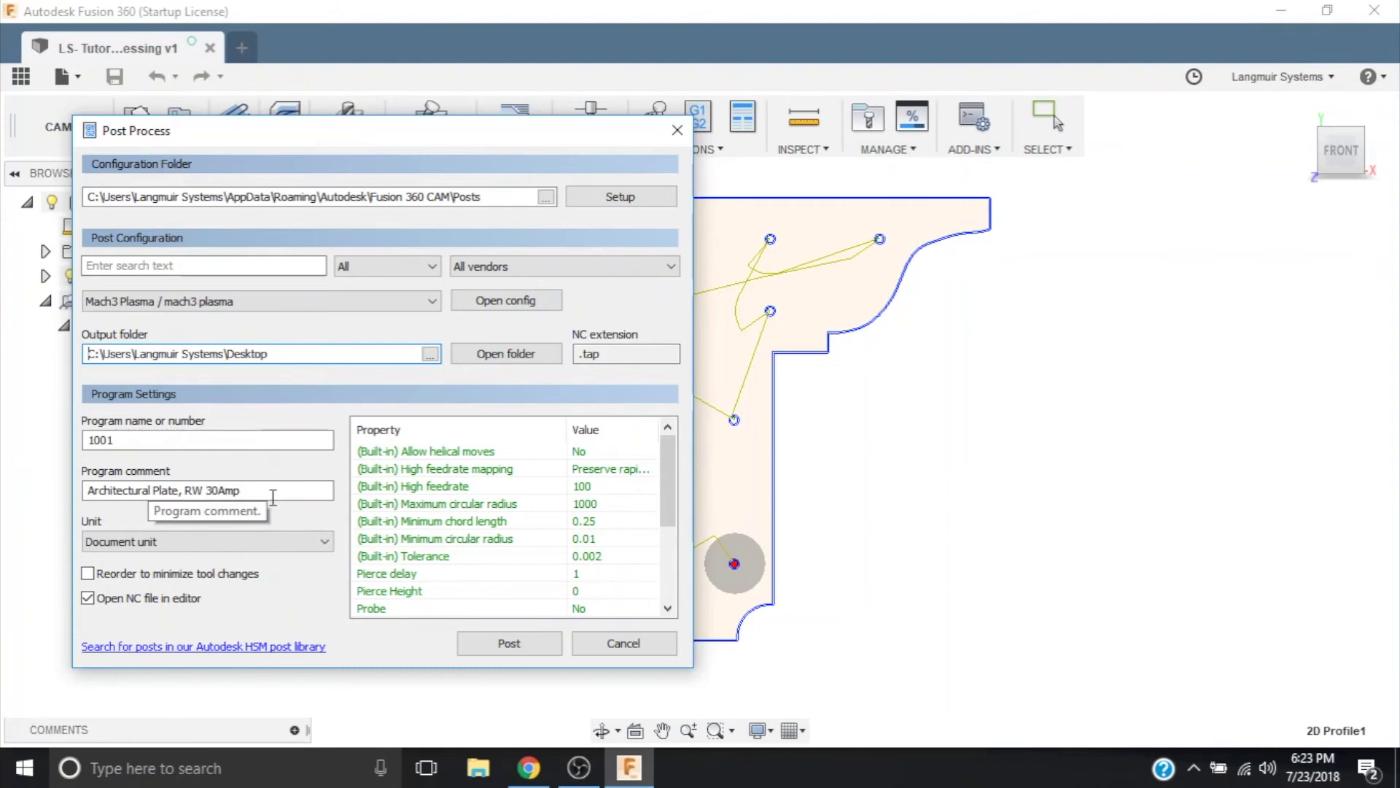
# Check the program comment and program name fields, and turn off opening the NC file in the editor.
pyautogui.click(275, 490)
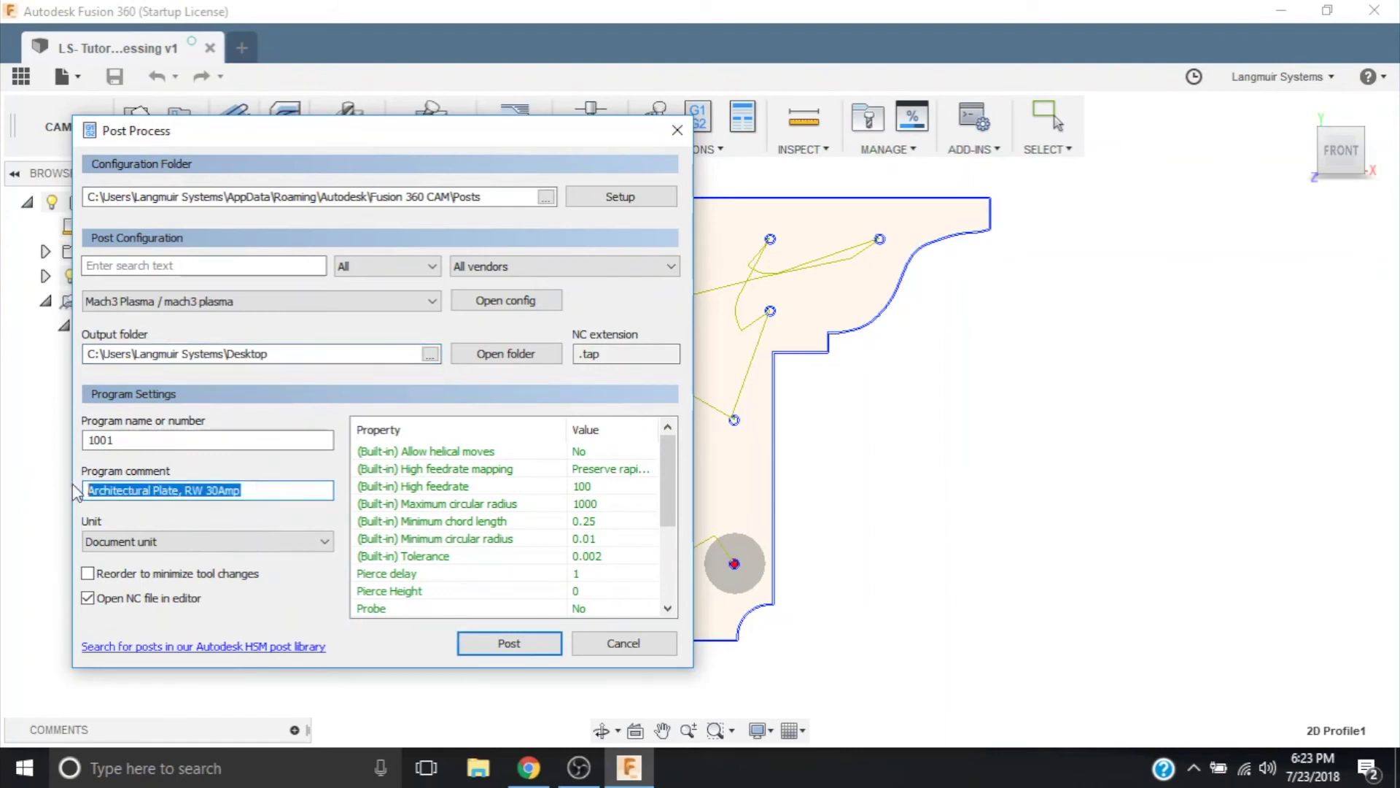
pyautogui.click(260, 494)
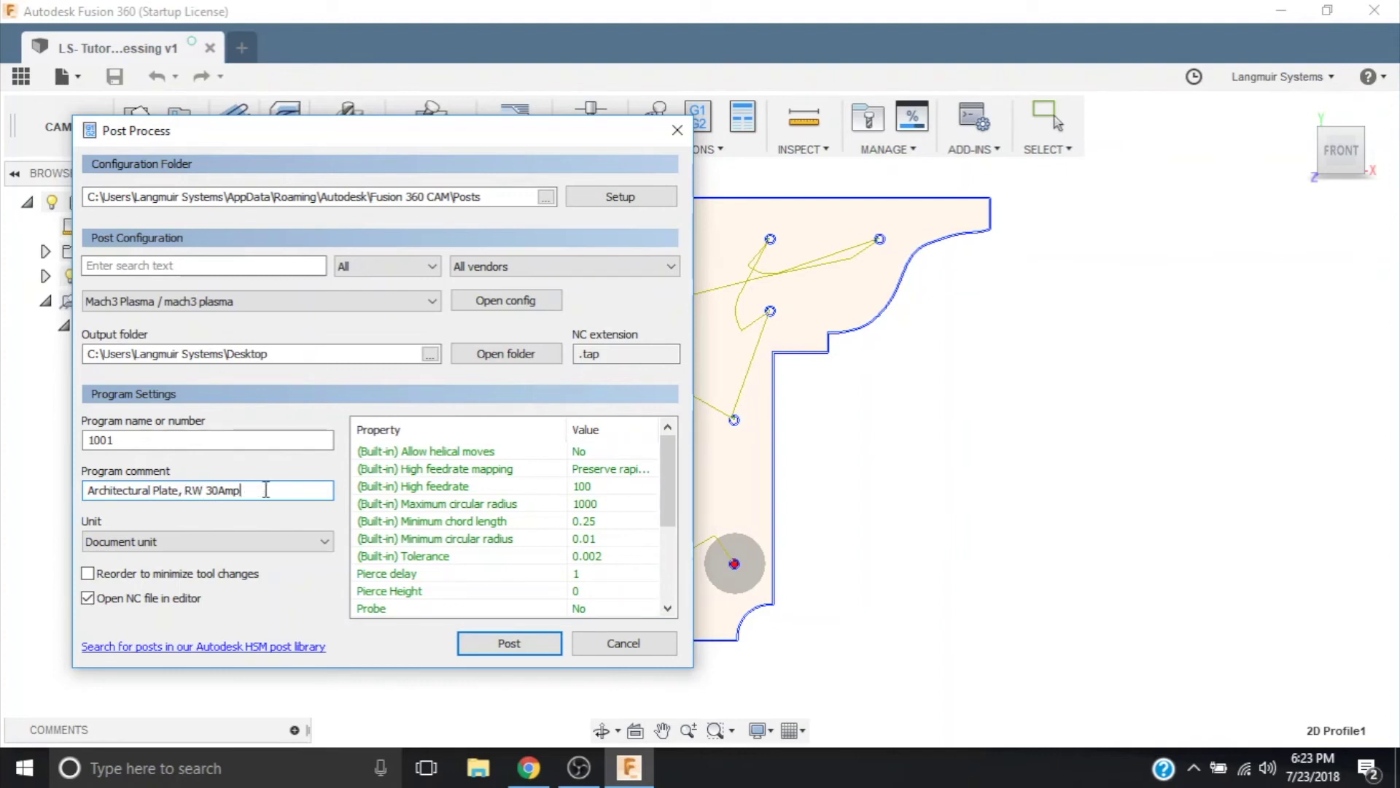
pyautogui.hotkey('shift', 'Tab')
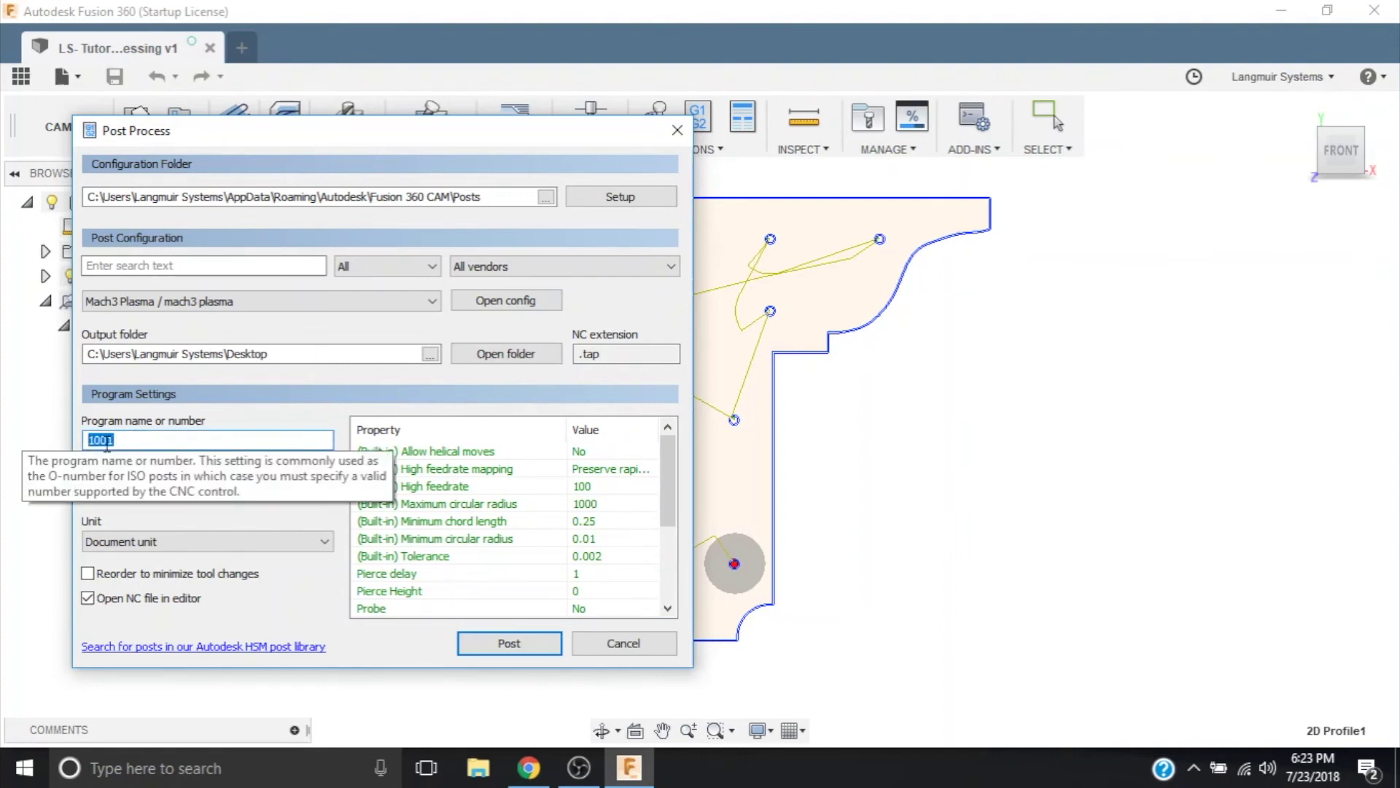
pyautogui.click(89, 598)
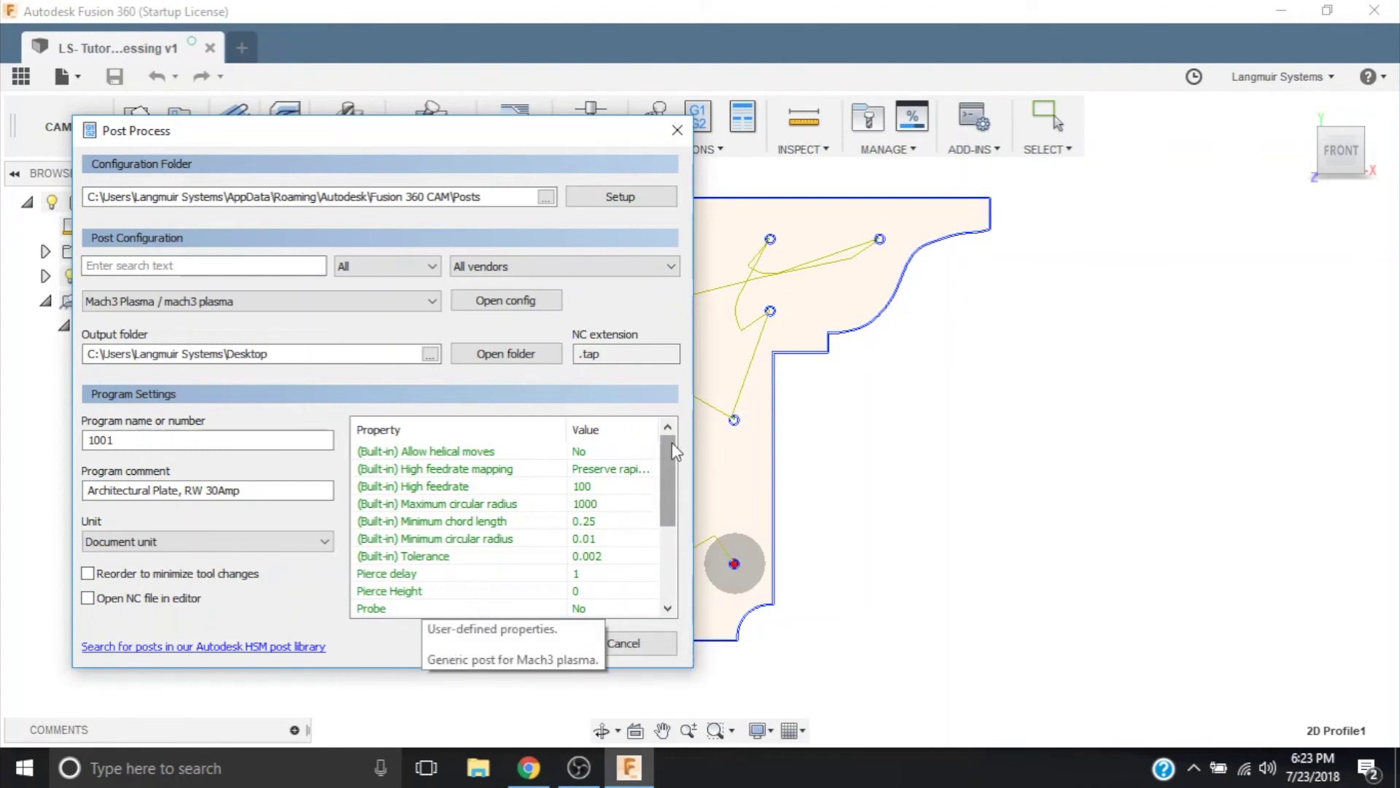
# Set the Pierce delay property of the Mach3 Plasma post to 0.5.
pyautogui.moveTo(673, 442)
pyautogui.mouseDown()
pyautogui.moveTo(669, 518)
pyautogui.moveTo(662, 440)
pyautogui.mouseUp()
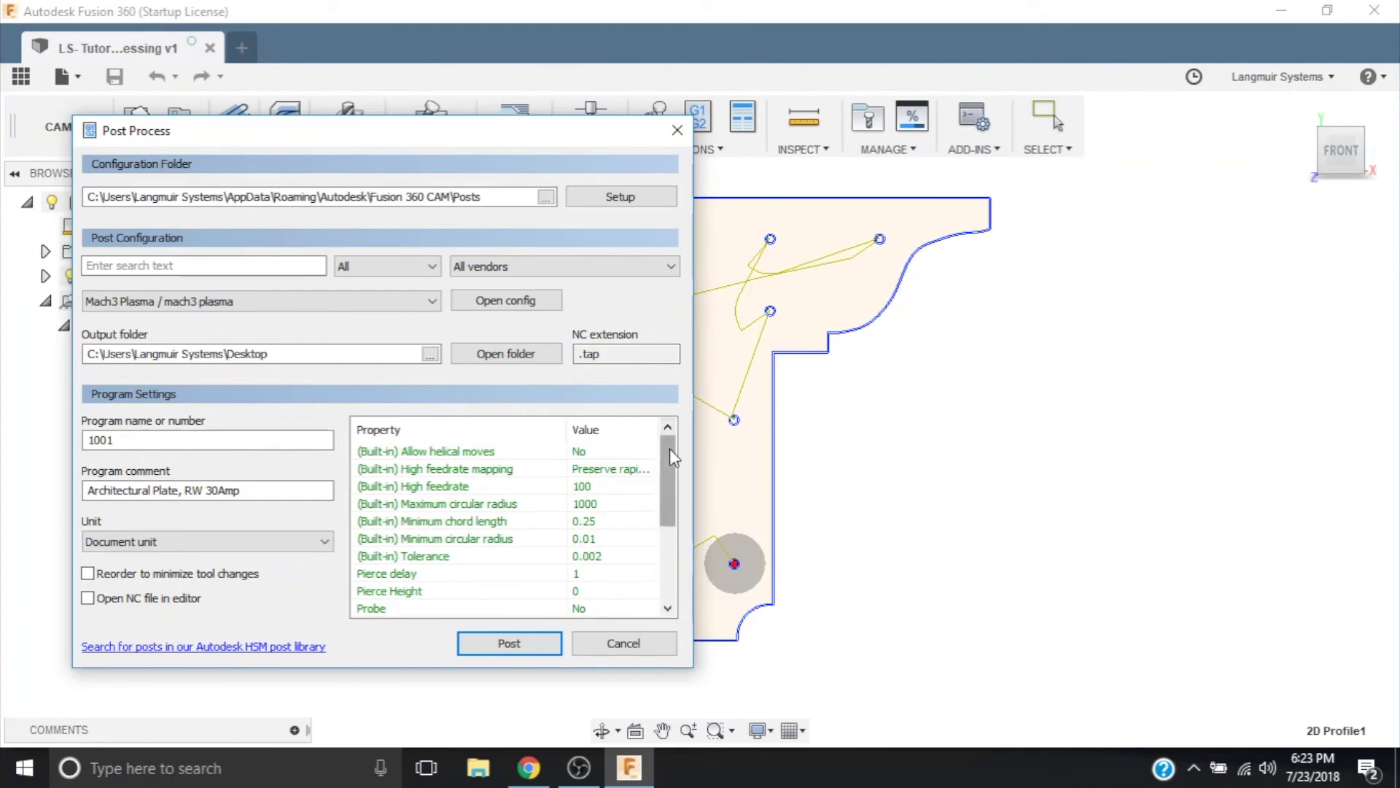
pyautogui.click(411, 575)
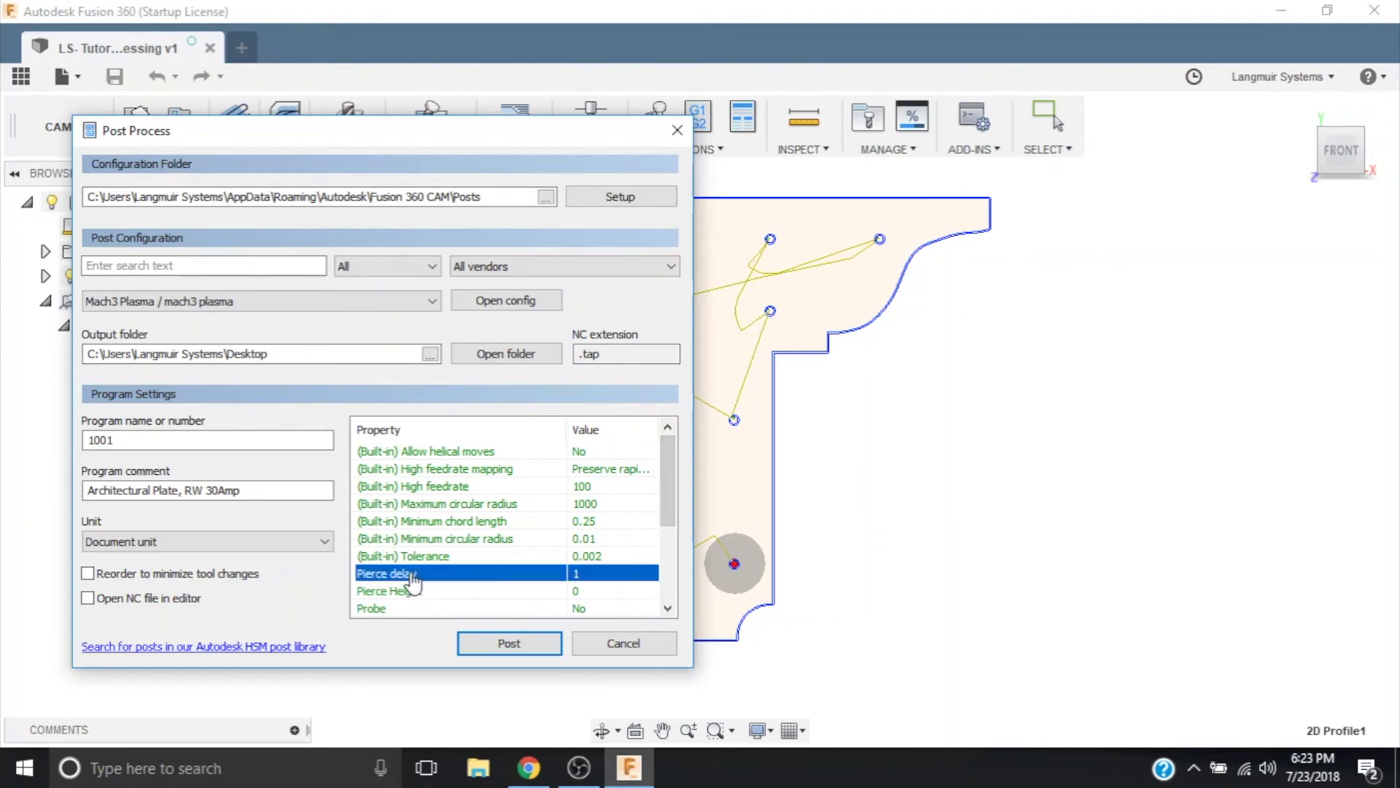
pyautogui.moveTo(316, 576)
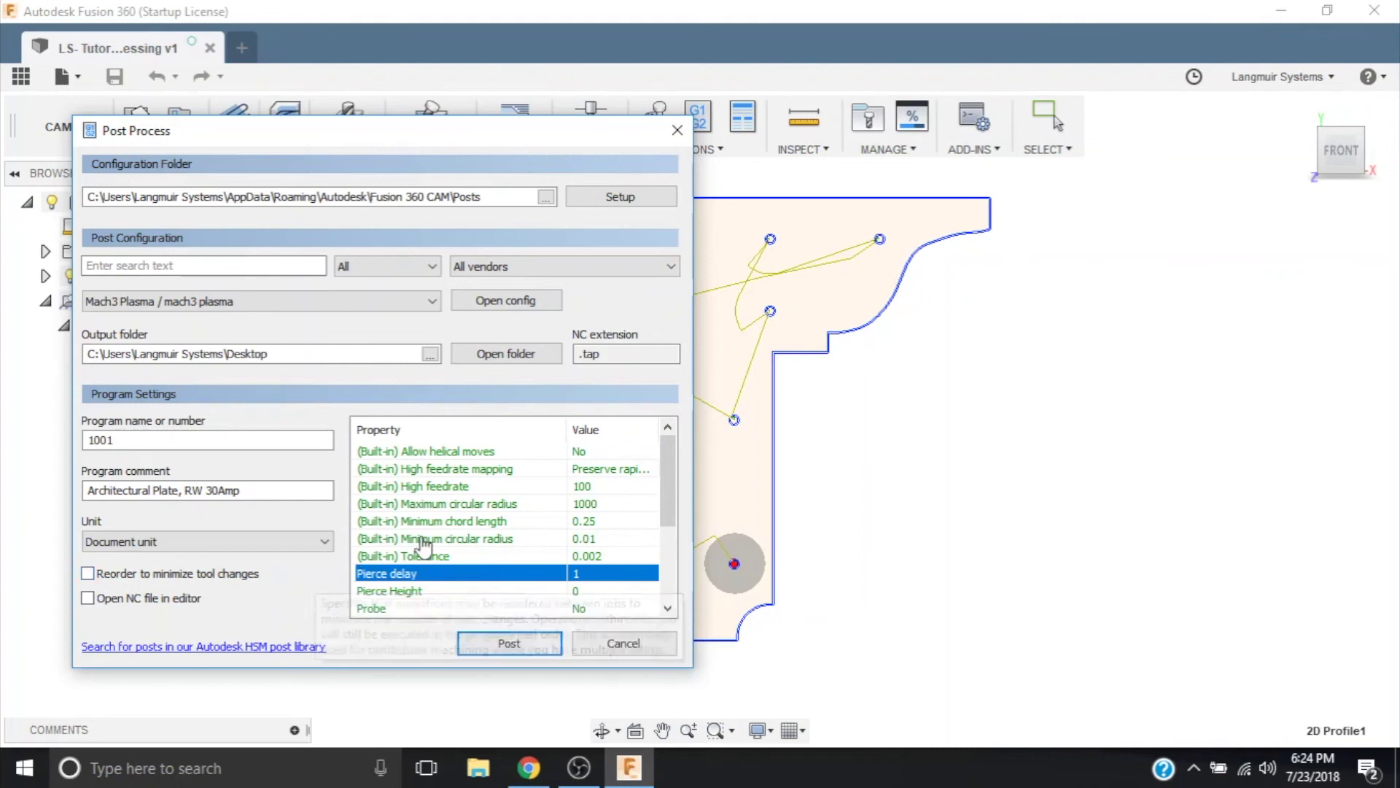
pyautogui.moveTo(475, 581)
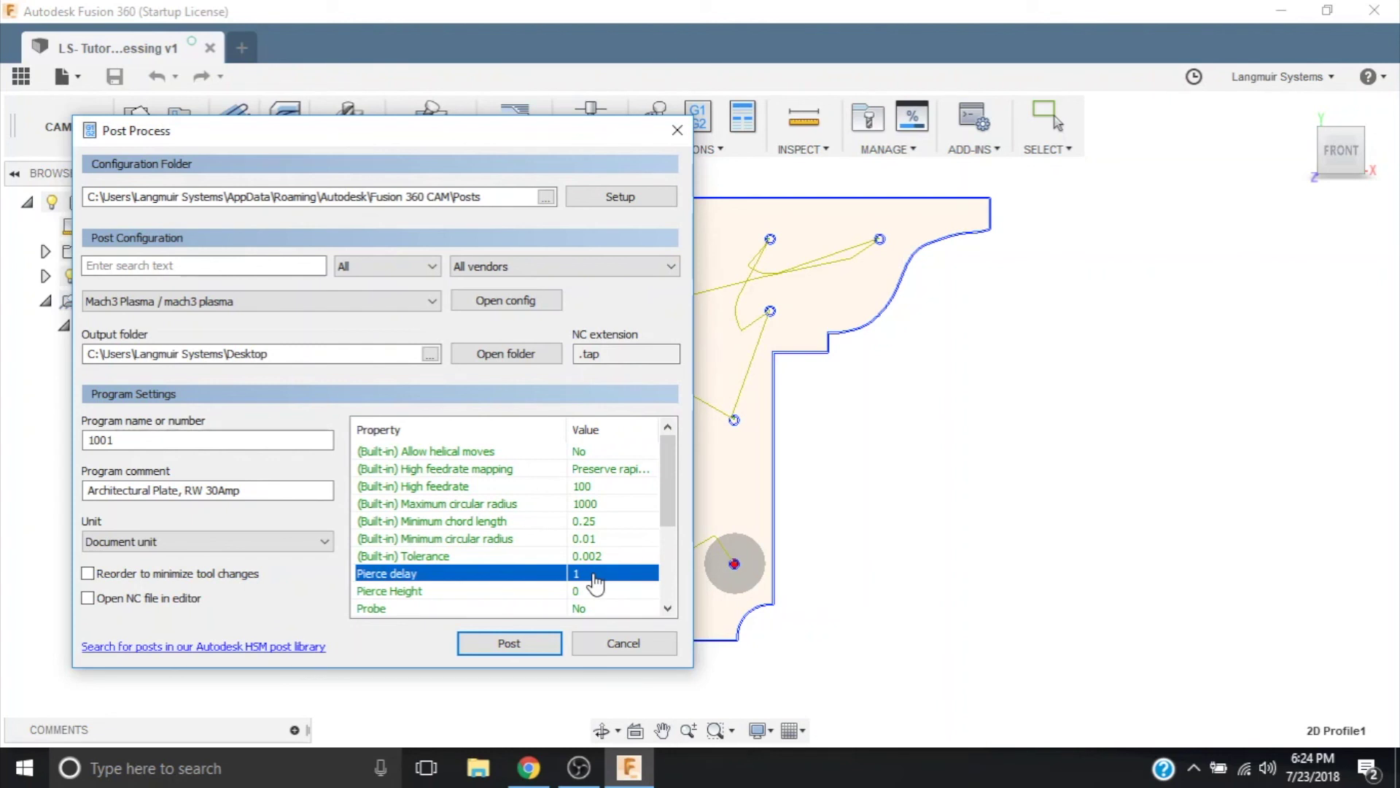
pyautogui.click(596, 577)
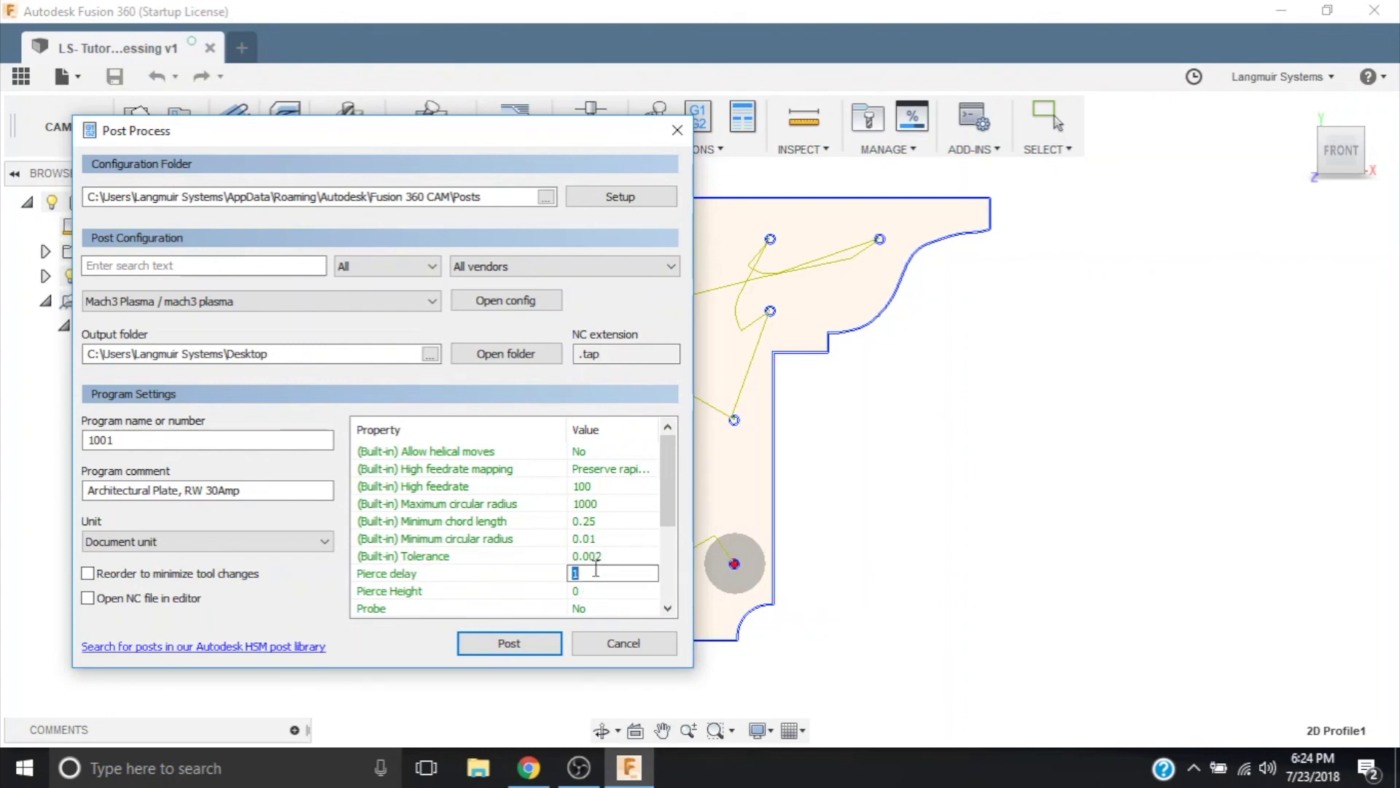
pyautogui.write('.5')
pyautogui.click(452, 565)
# Post process the toolpath, save the NC file as 1001 on the Desktop, and minimize the open windows to show it.
pyautogui.moveTo(675, 479); pyautogui.dragTo(665, 509)
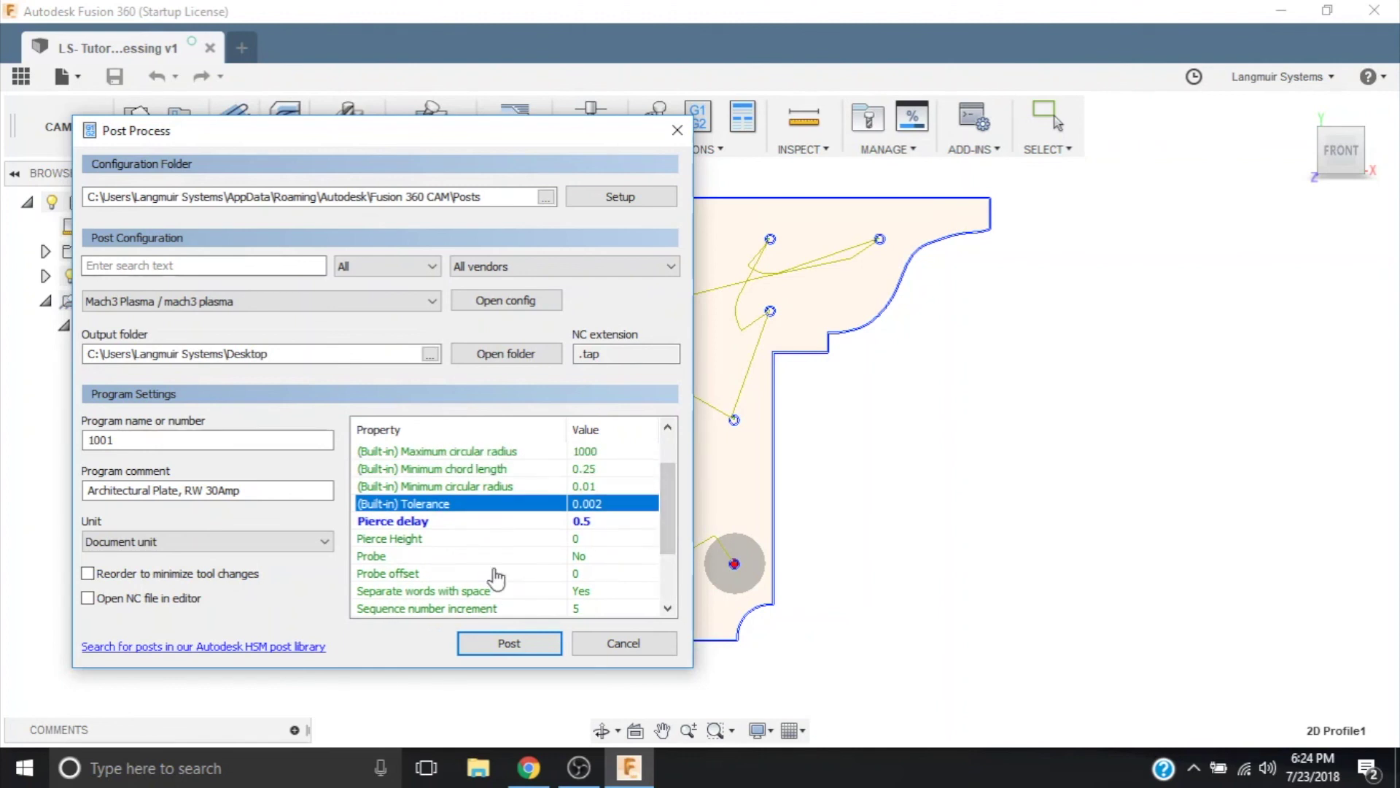
pyautogui.click(515, 646)
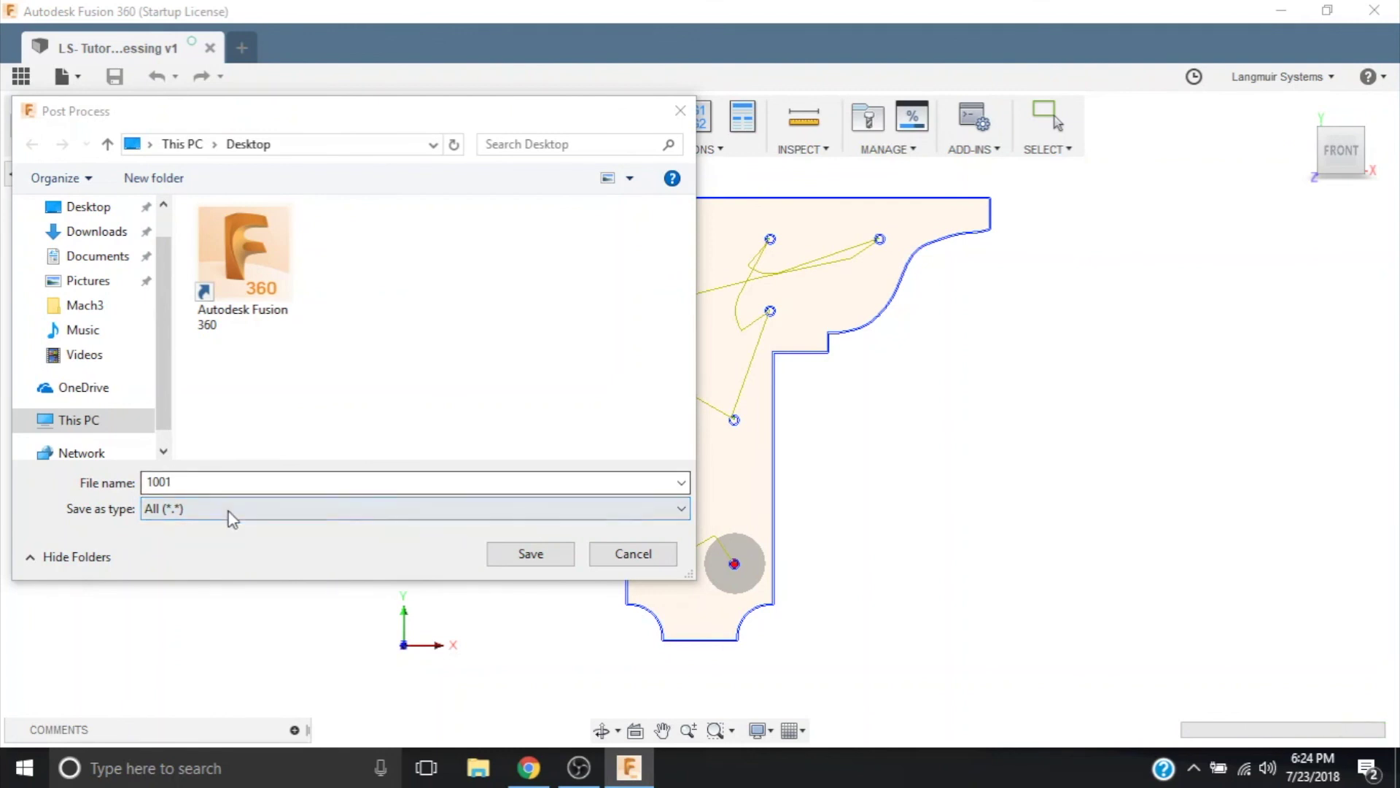
pyautogui.click(546, 560)
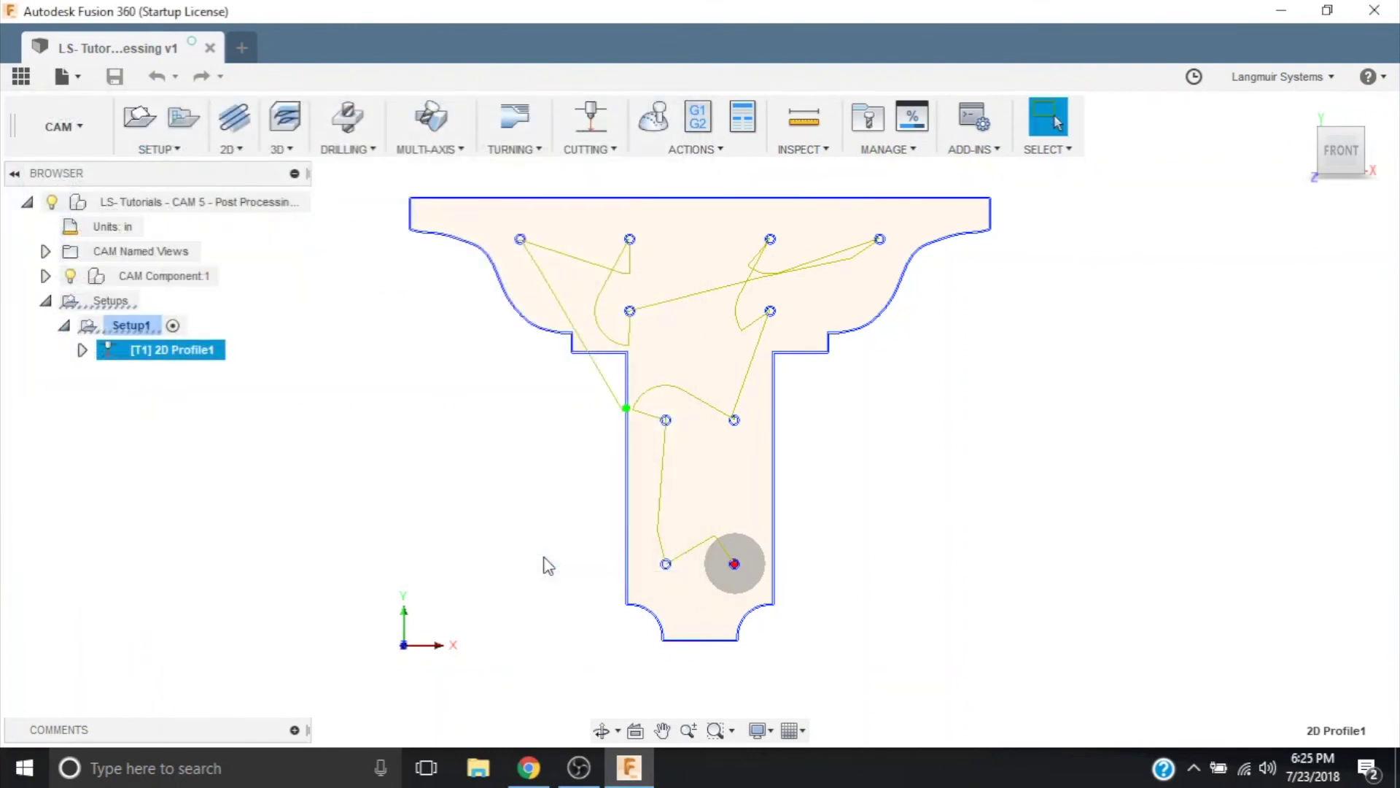
pyautogui.click(1279, 9)
pyautogui.click(1275, 12)
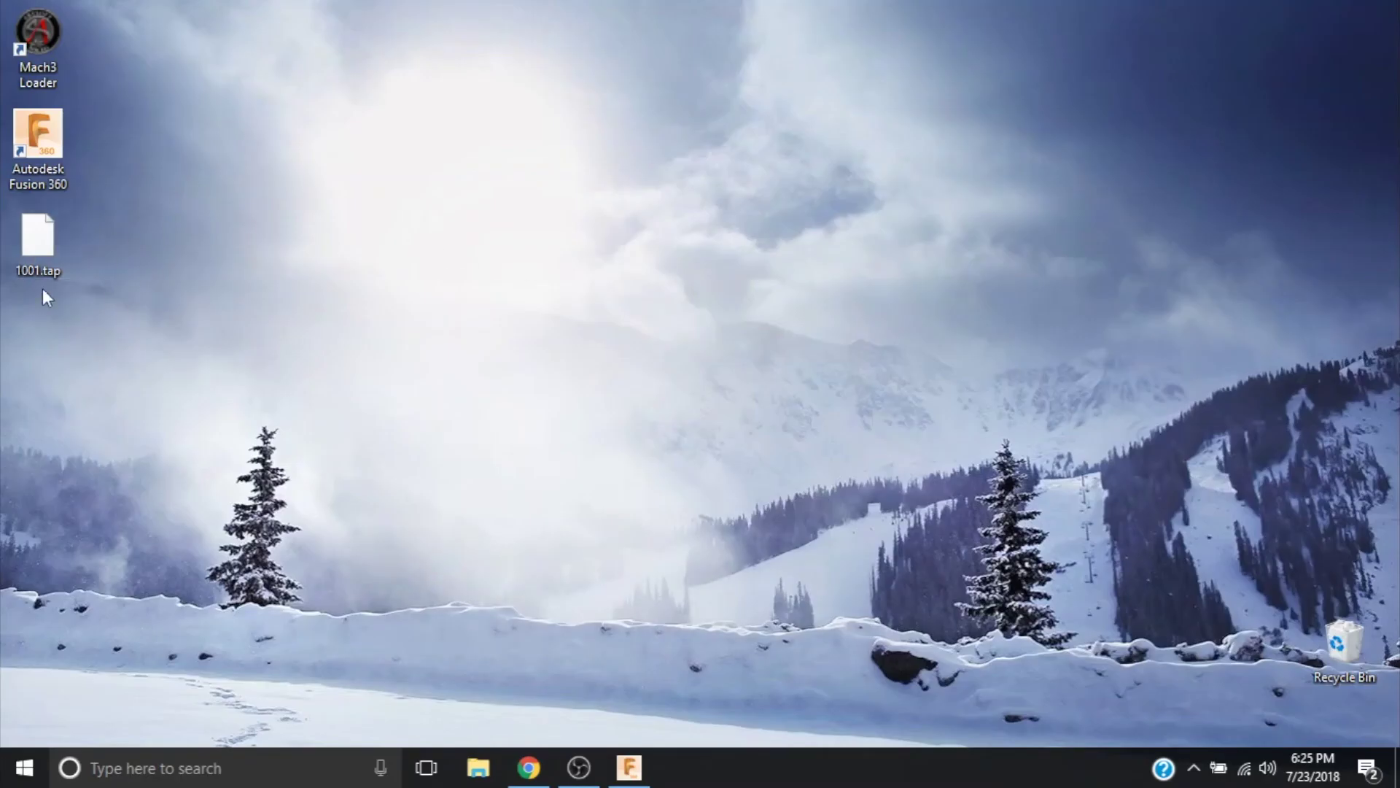